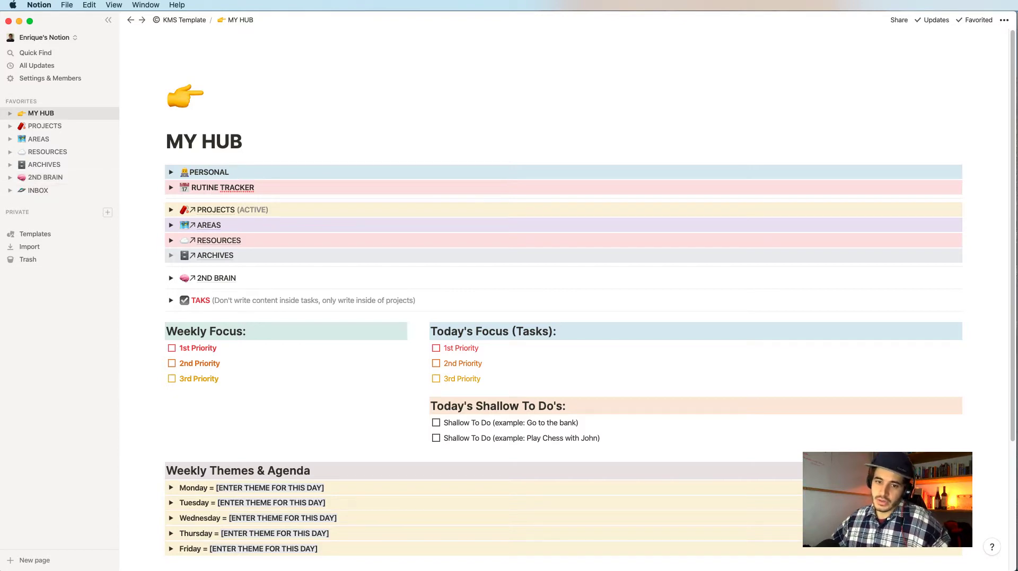
# - Switch to Chrome, narrow the browser window and copy the book title "Thinking, Fast and Slow" from its Goodreads page
pyautogui.press('super+Tab')
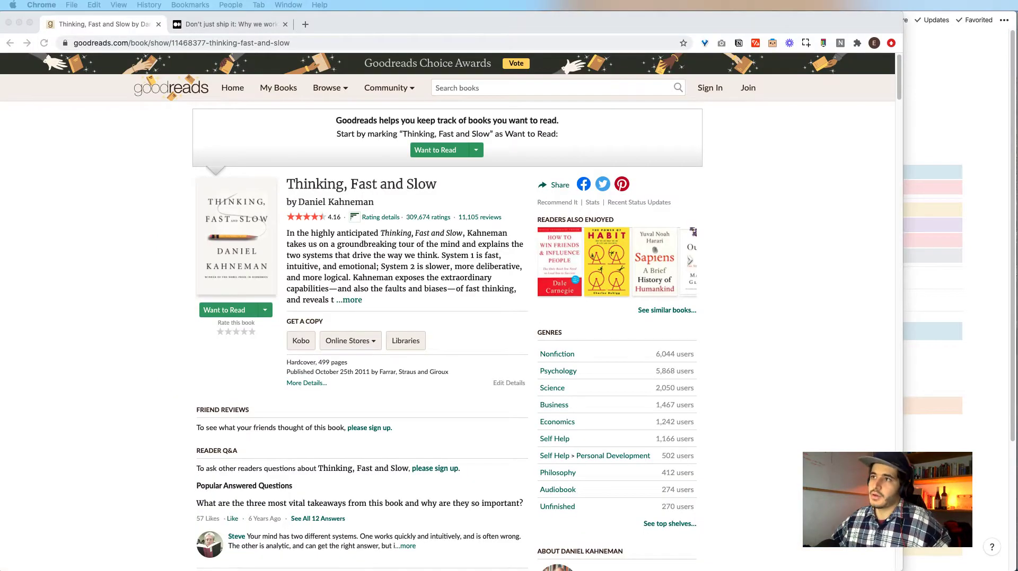
pyautogui.click(390, 183)
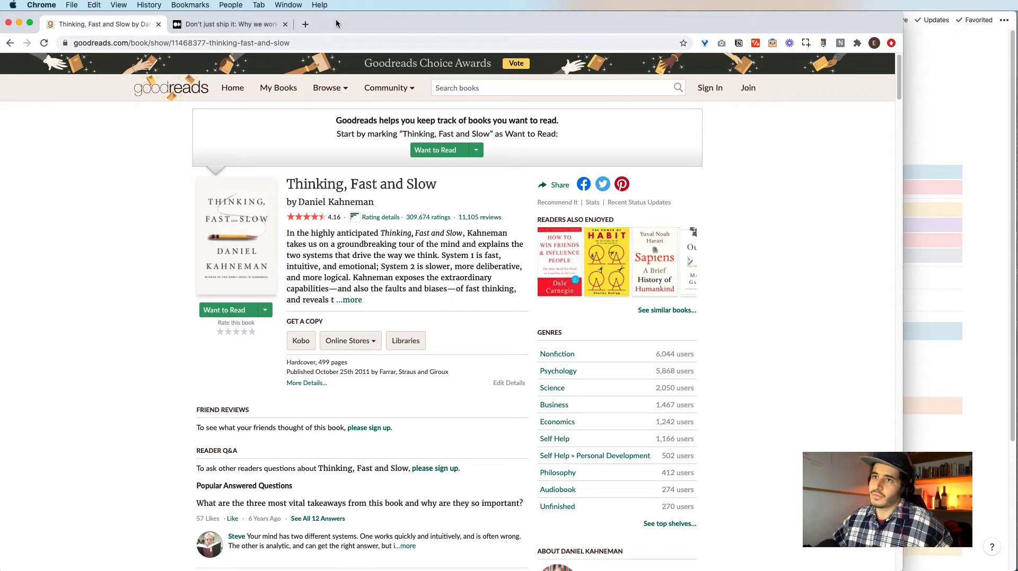
pyautogui.moveTo(4, 193); pyautogui.dragTo(429, 194)
pyautogui.tripleClick(565, 210)
pyautogui.press('super+c')
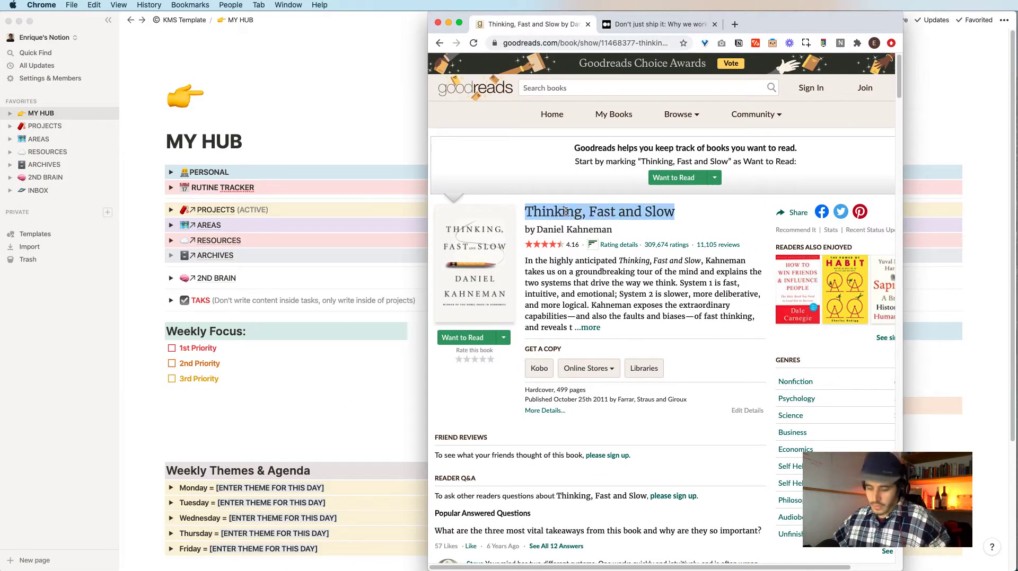
# - In Notion, open the RESOURCES page from MY HUB and add a database entry named "Thinking, Fast and Slow"
pyautogui.click(307, 353)
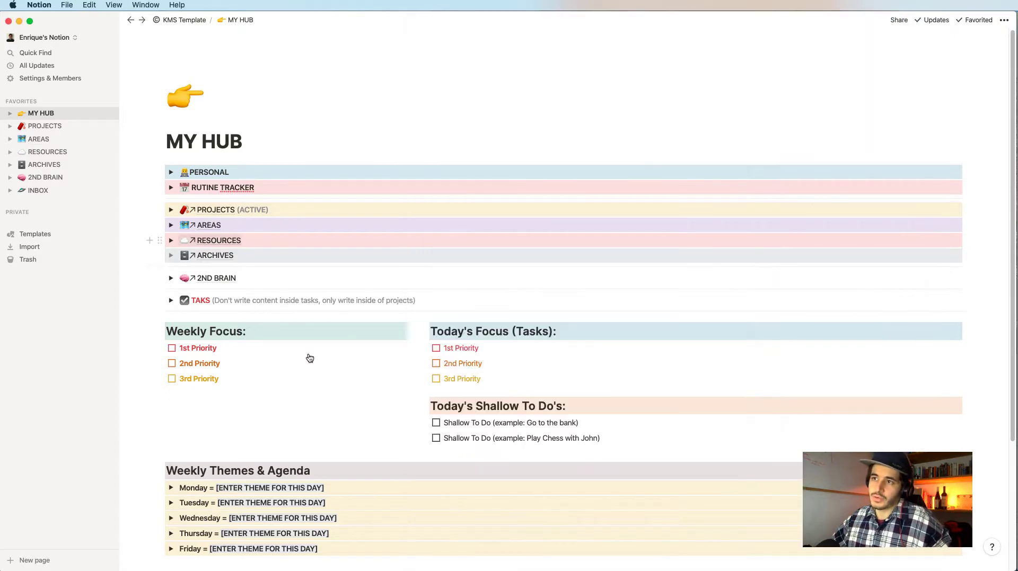
pyautogui.click(218, 241)
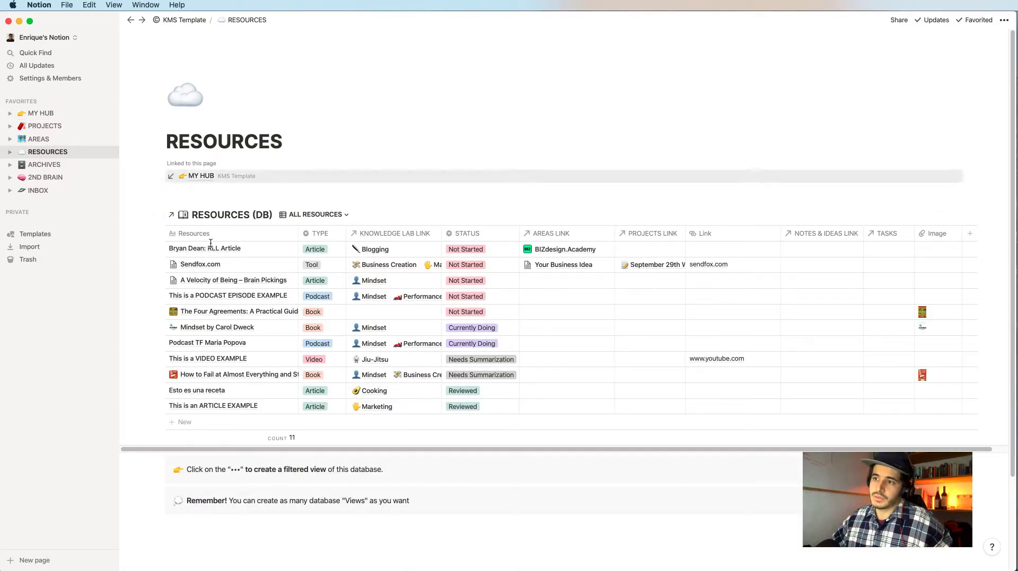
pyautogui.click(207, 422)
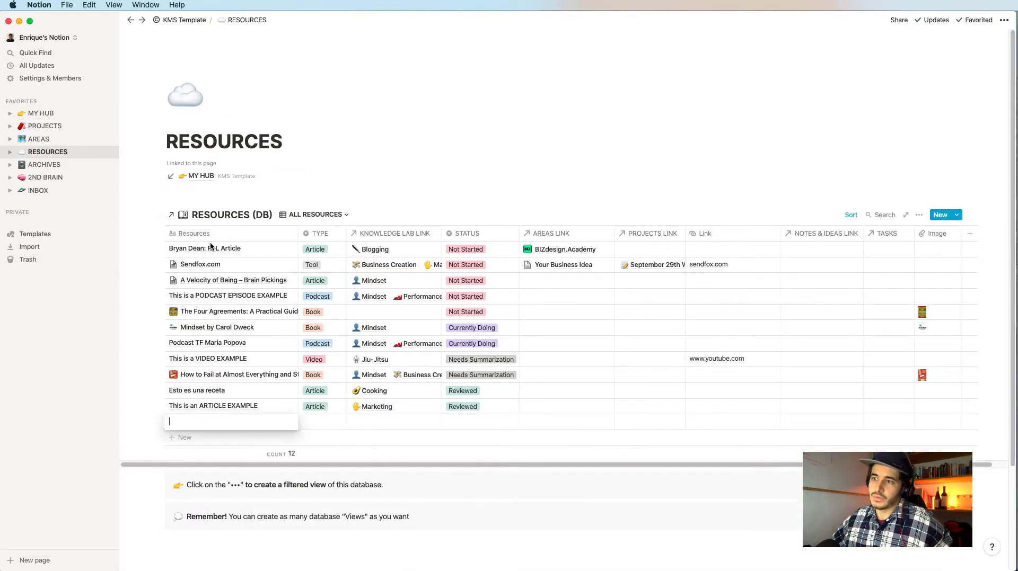
pyautogui.press('super+v')
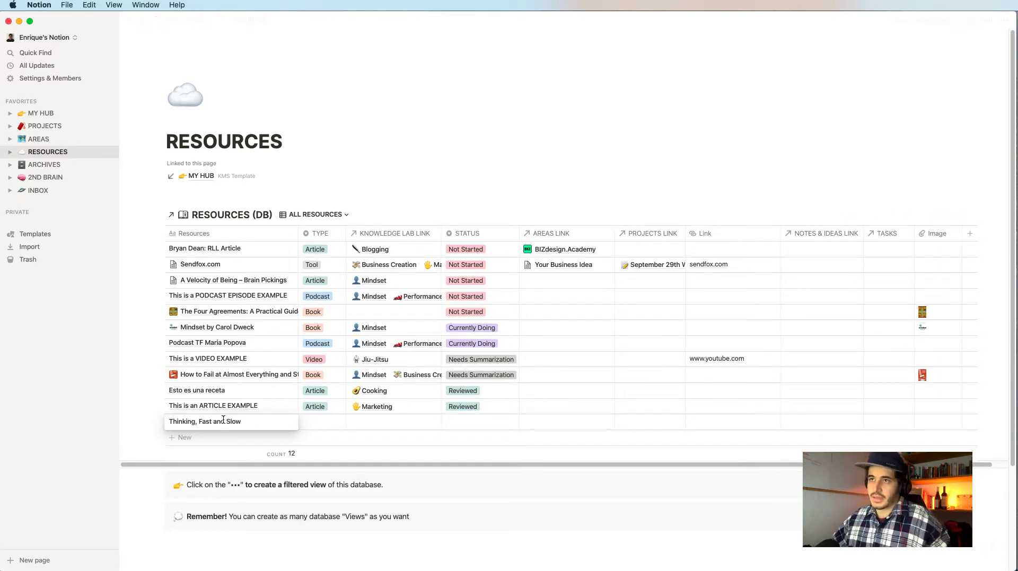
pyautogui.press('Escape')
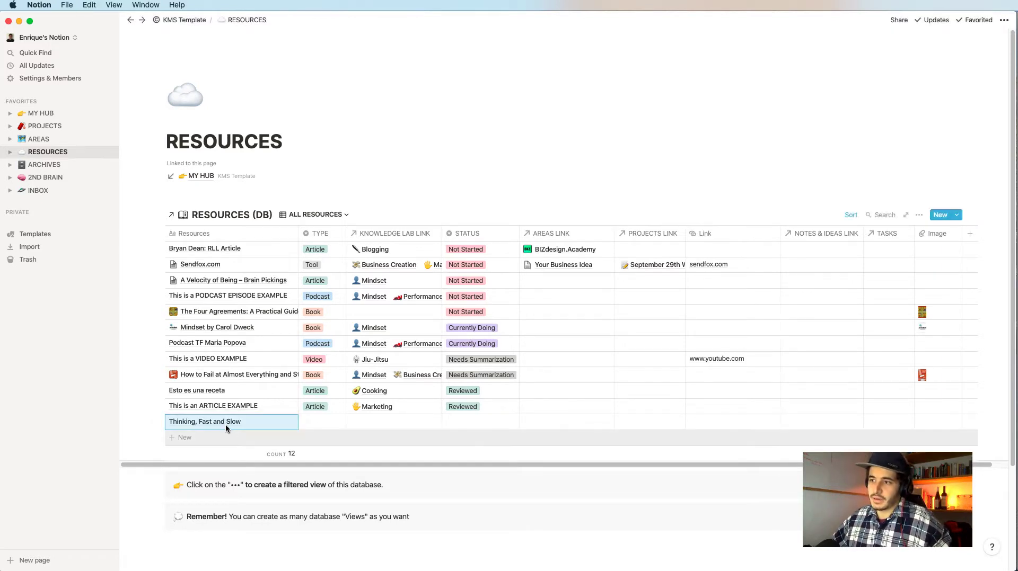
# - Set the new entry's type to Book and its status to Not Started
pyautogui.click(321, 422)
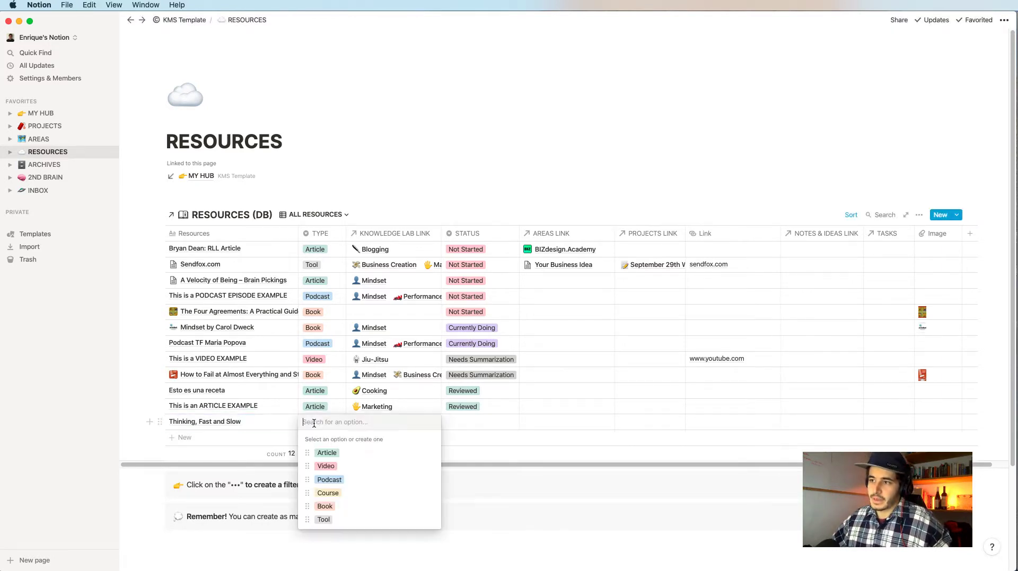
pyautogui.click(325, 506)
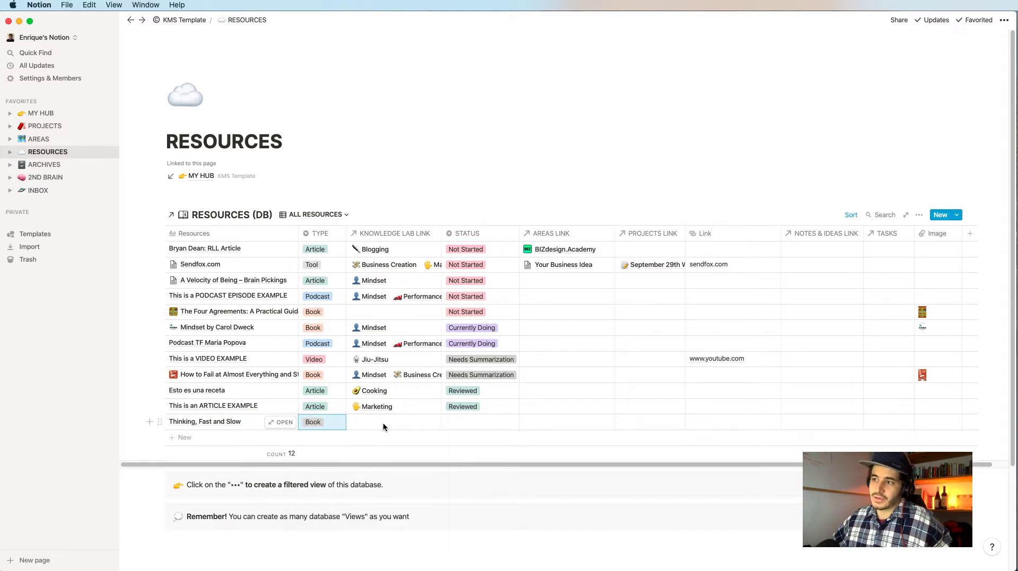
pyautogui.click(481, 426)
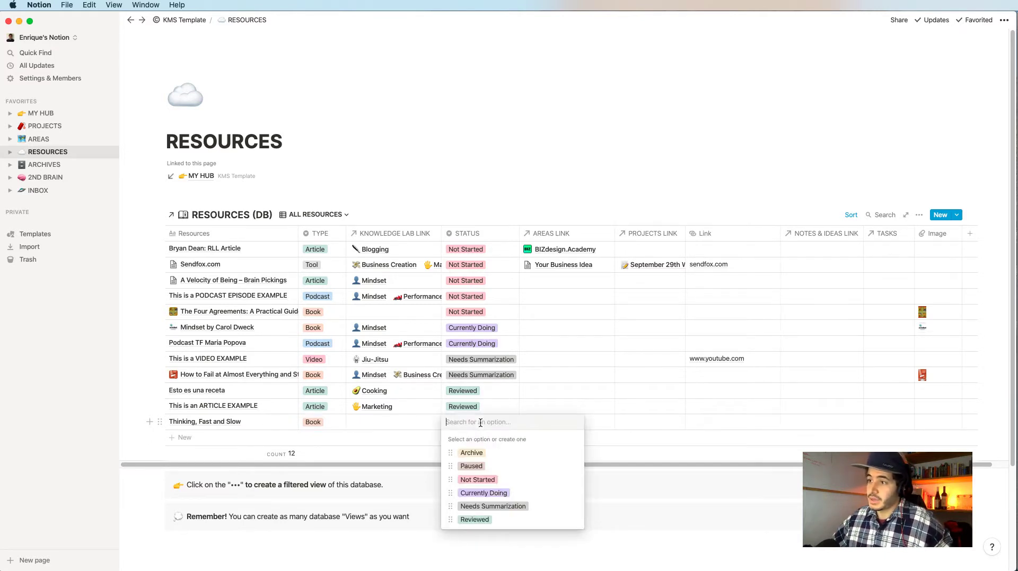
pyautogui.click(492, 479)
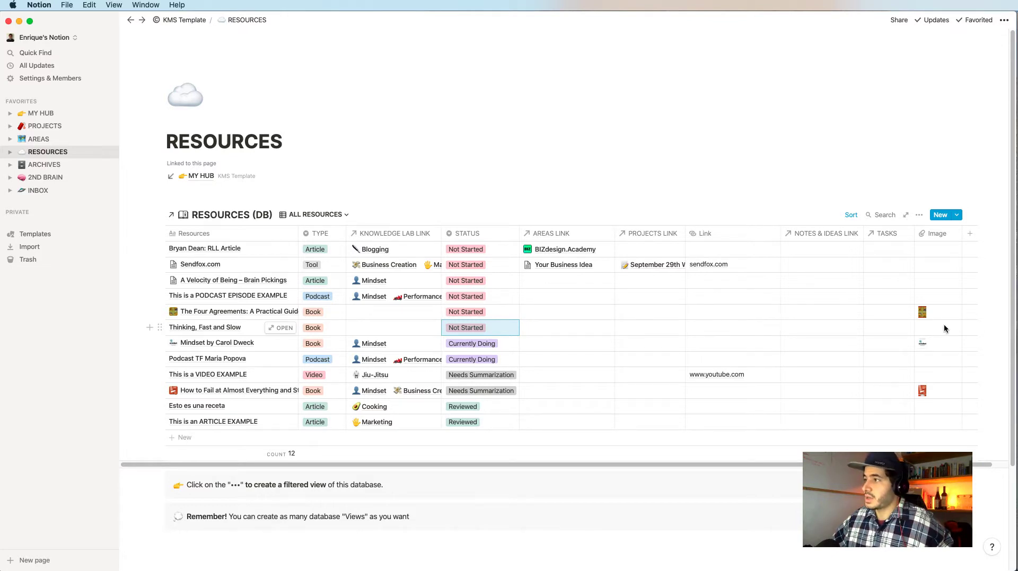
# - Open the "Thinking, Fast and Slow" entry, add a page icon and choose to replace it with an image link
pyautogui.click(283, 328)
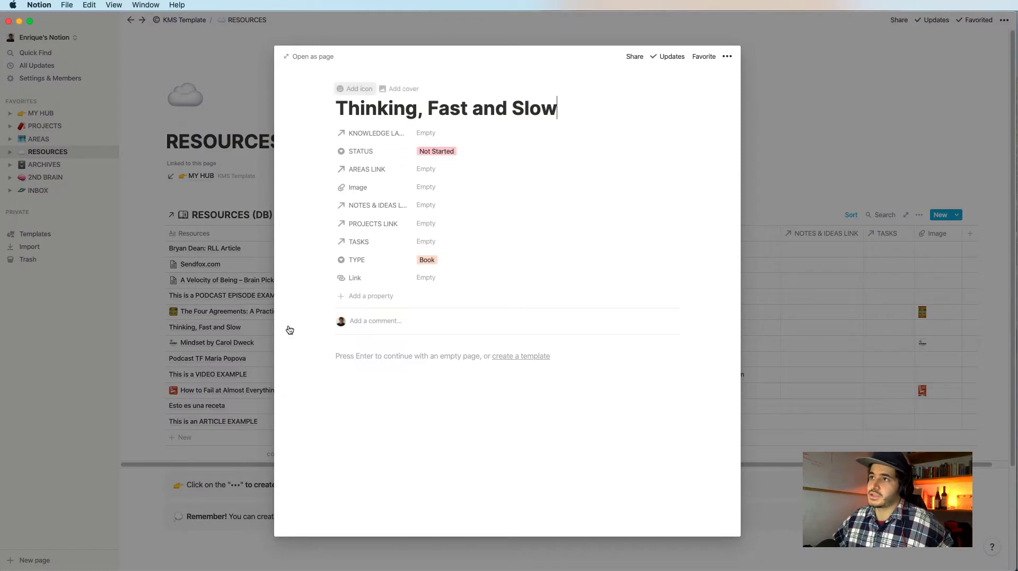
pyautogui.click(363, 90)
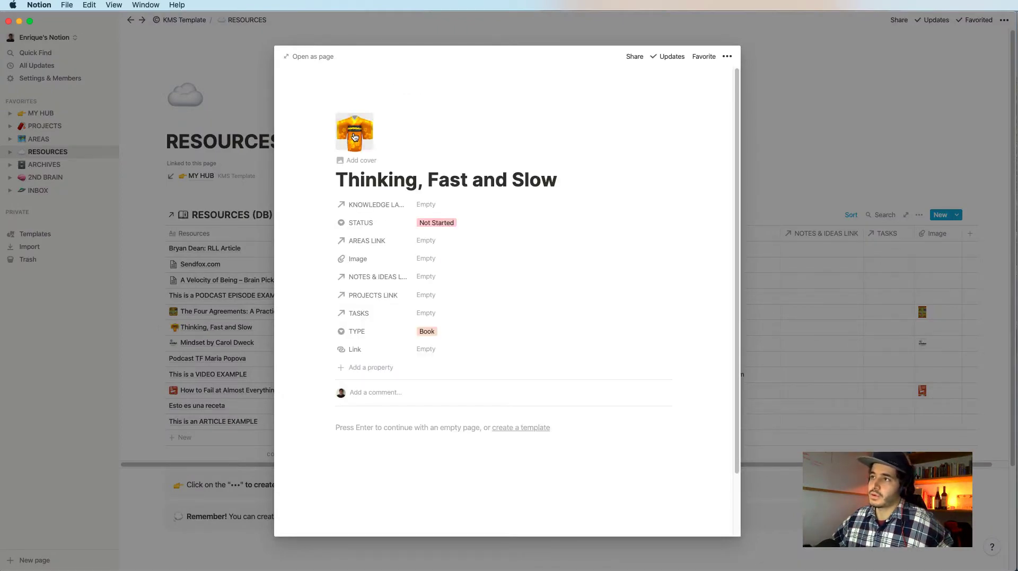
pyautogui.click(355, 137)
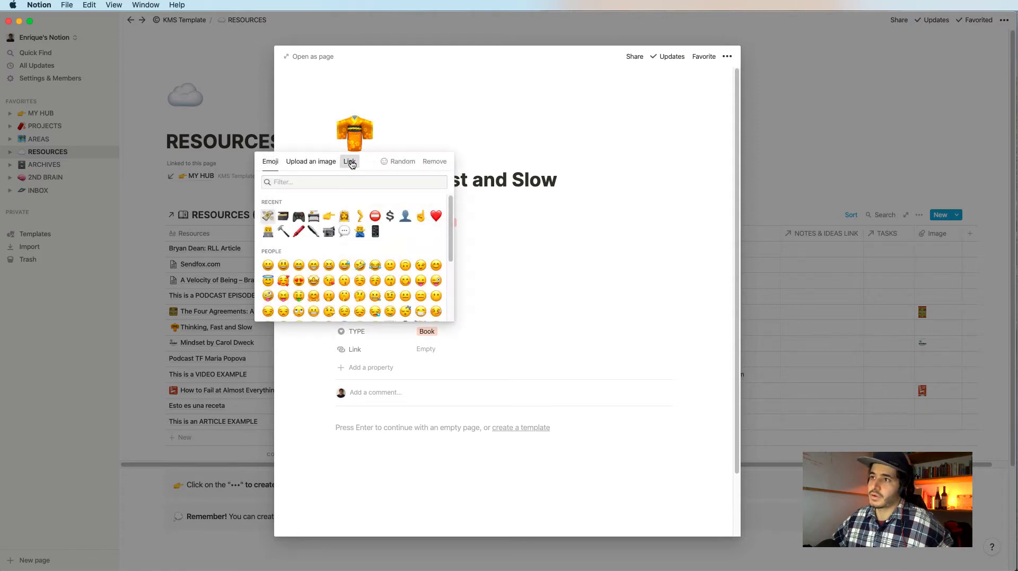
pyautogui.click(351, 165)
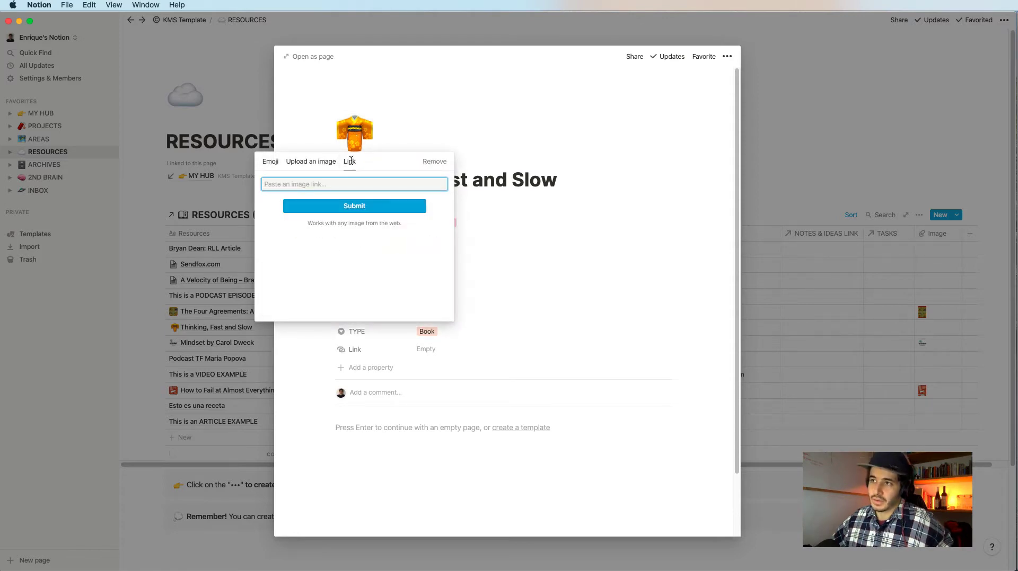
# - Switch to Chrome and copy the image address of the book cover on the Goodreads page
pyautogui.press('super+Tab')
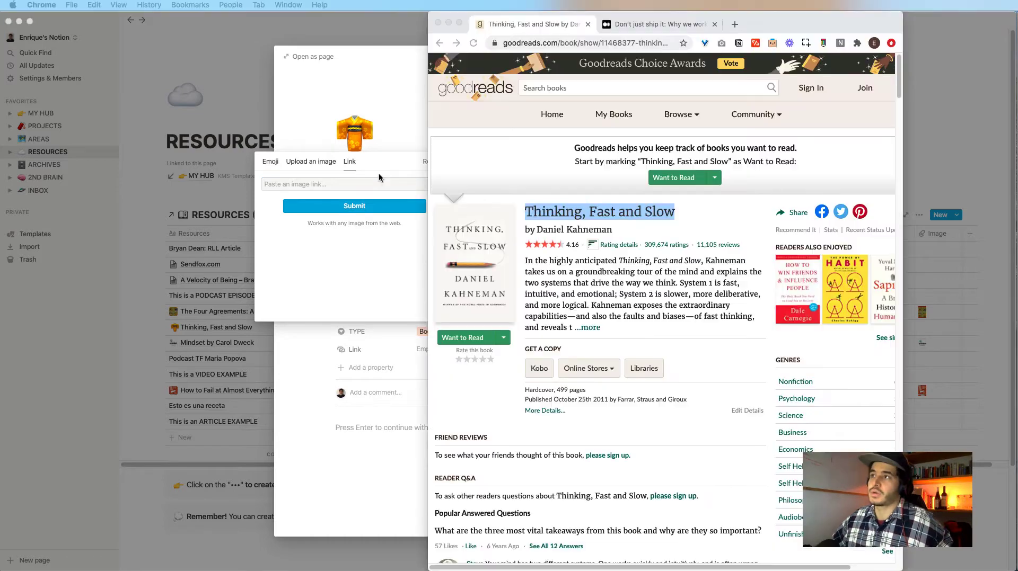
pyautogui.rightClick(489, 238)
pyautogui.click(487, 225)
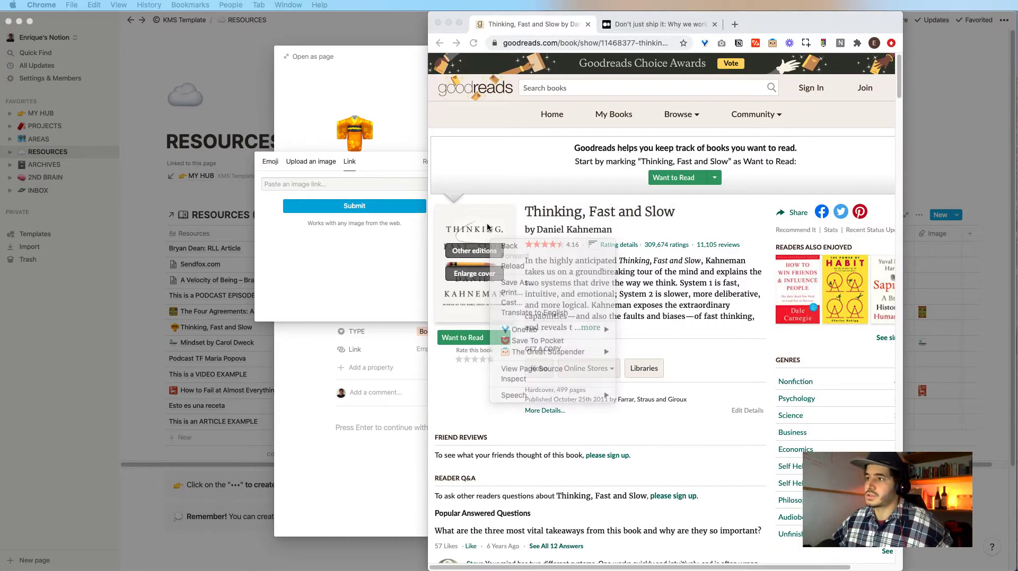
pyautogui.rightClick(488, 227)
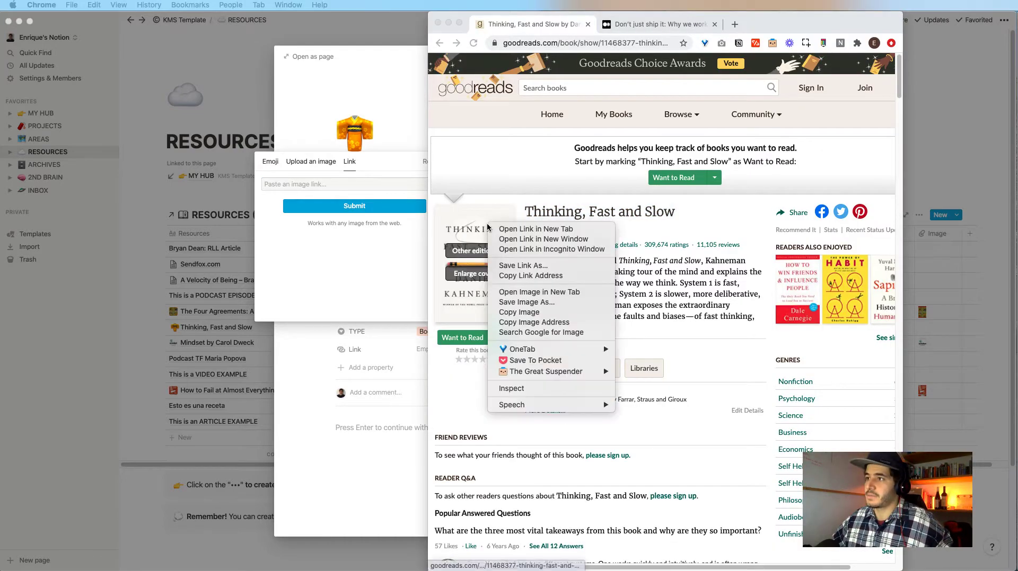
pyautogui.click(555, 322)
# - Back in Notion, submit the copied cover image link as the entry's page icon
pyautogui.click(358, 185)
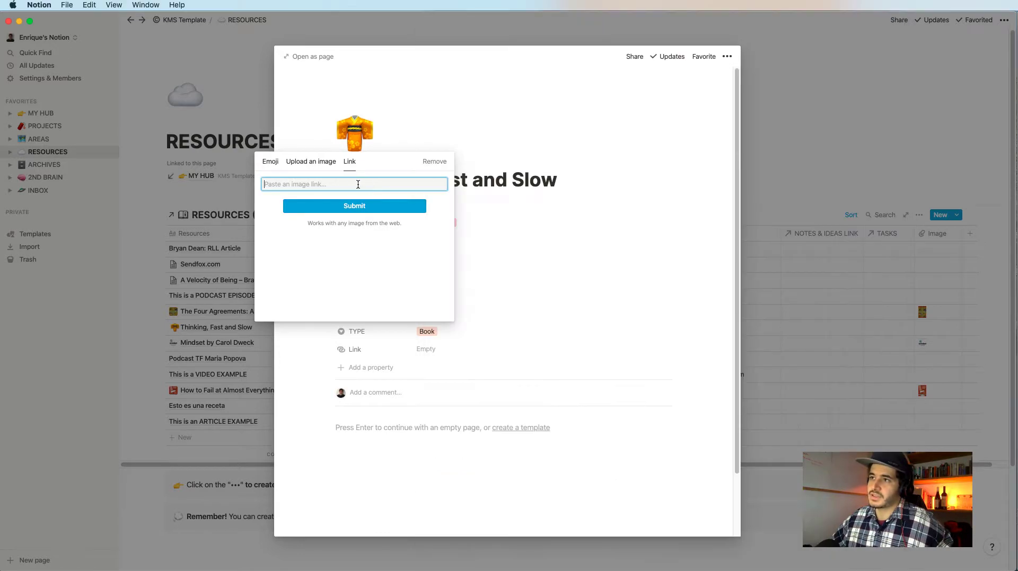
pyautogui.press('super+v')
pyautogui.click(364, 206)
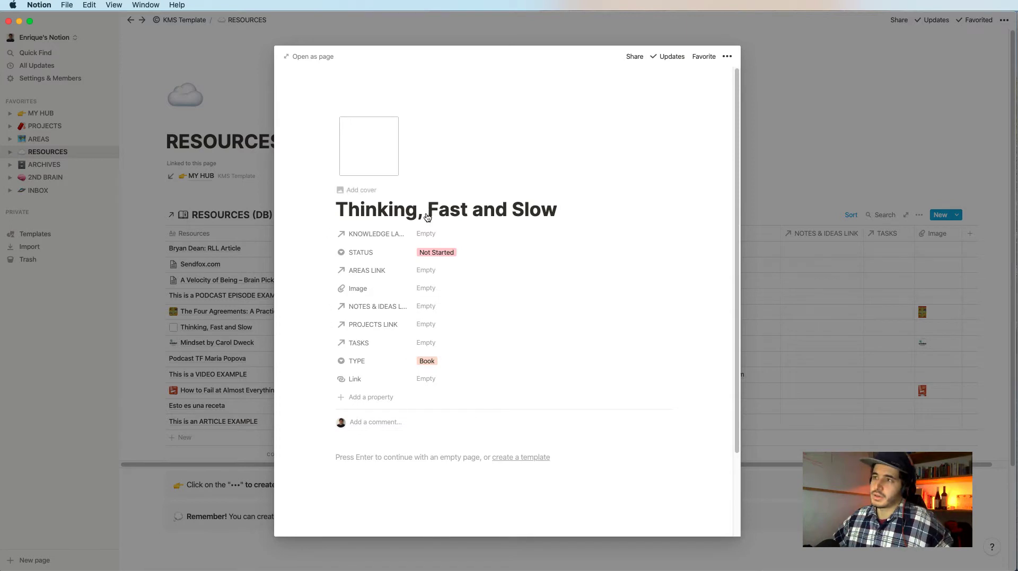
# - Embed the copied cover image link in the entry's Image property and close the entry
pyautogui.click(435, 289)
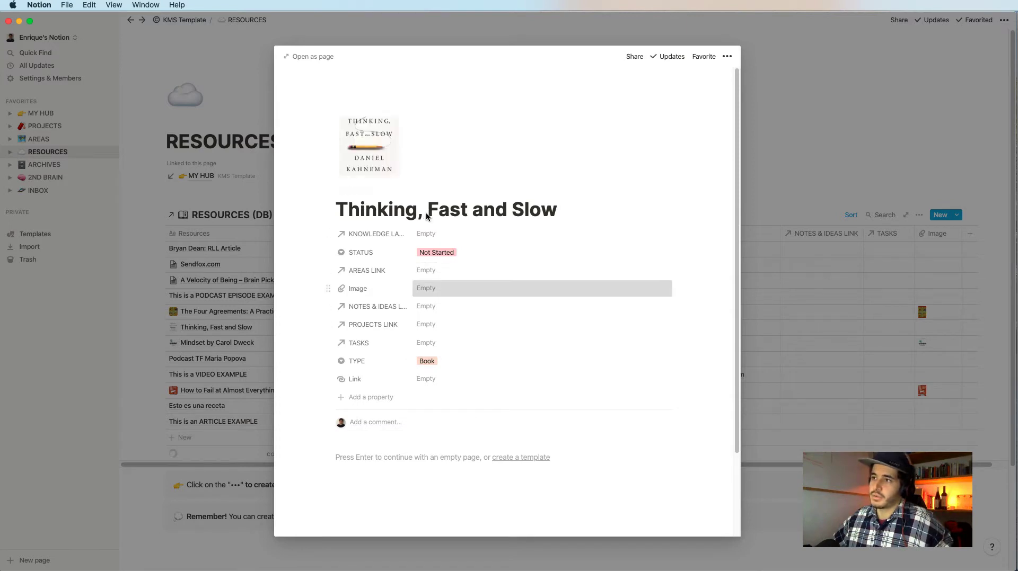
pyautogui.click(523, 306)
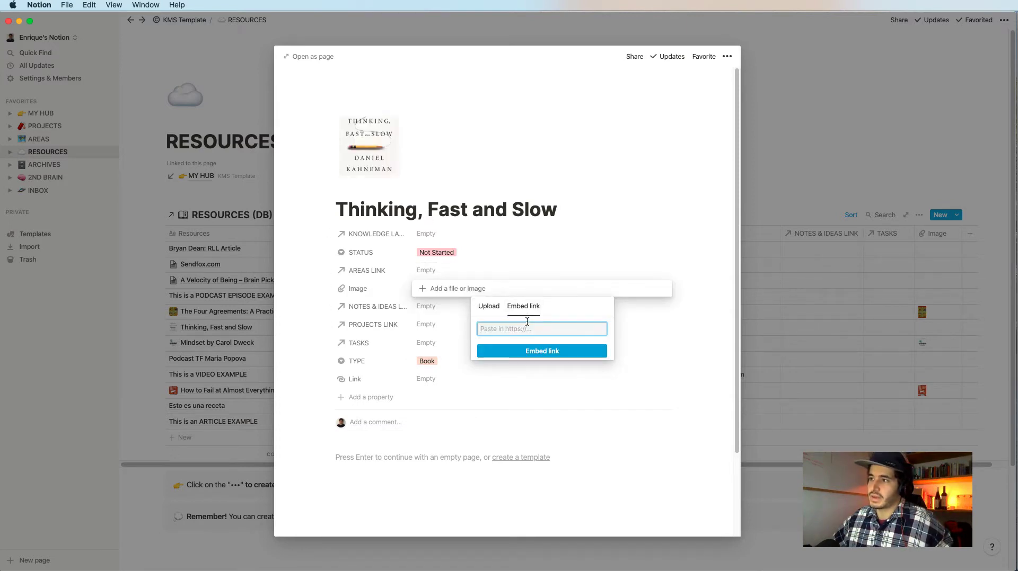
pyautogui.press('super+v')
pyautogui.click(533, 351)
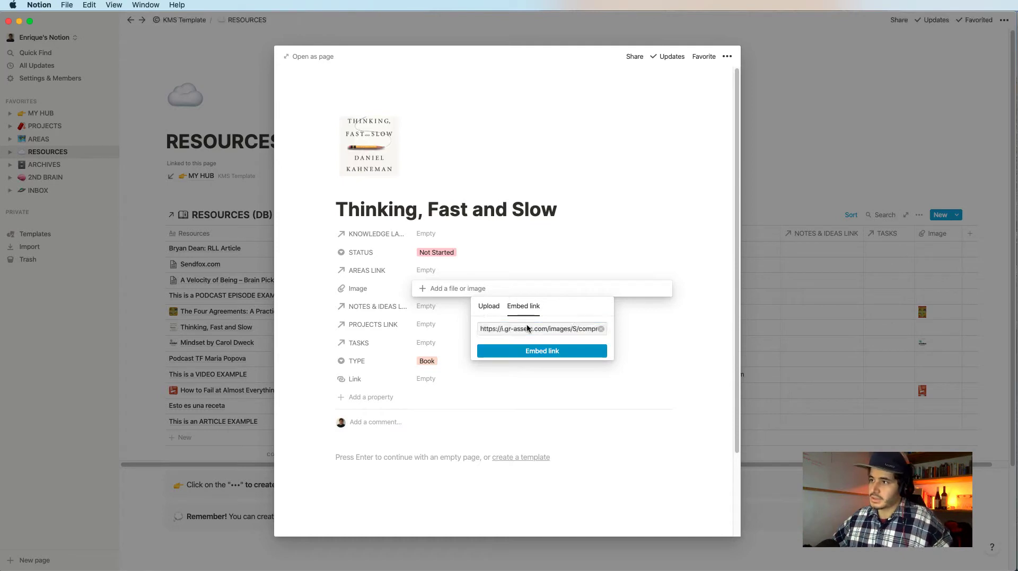
pyautogui.click(465, 445)
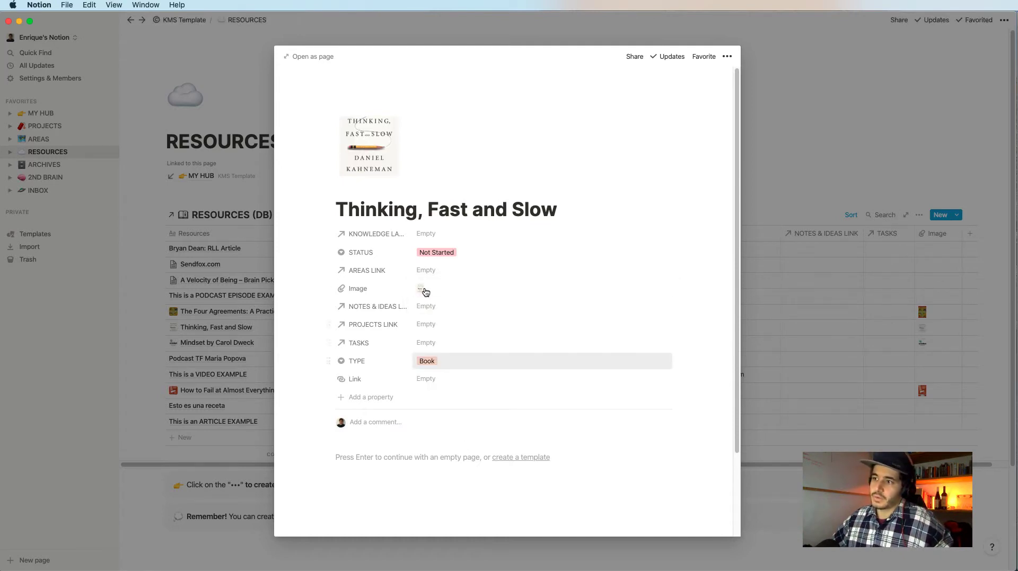
pyautogui.press('Escape')
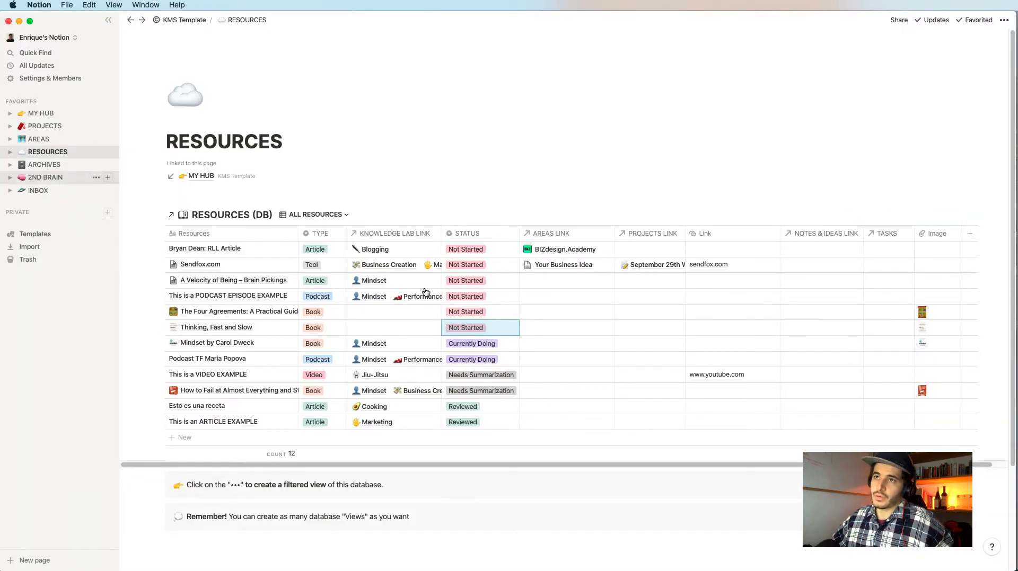
# - Check the "Thinking, Fast and Slow" card among the Books on the 2ND BRAIN page by opening and closing it
pyautogui.click(42, 177)
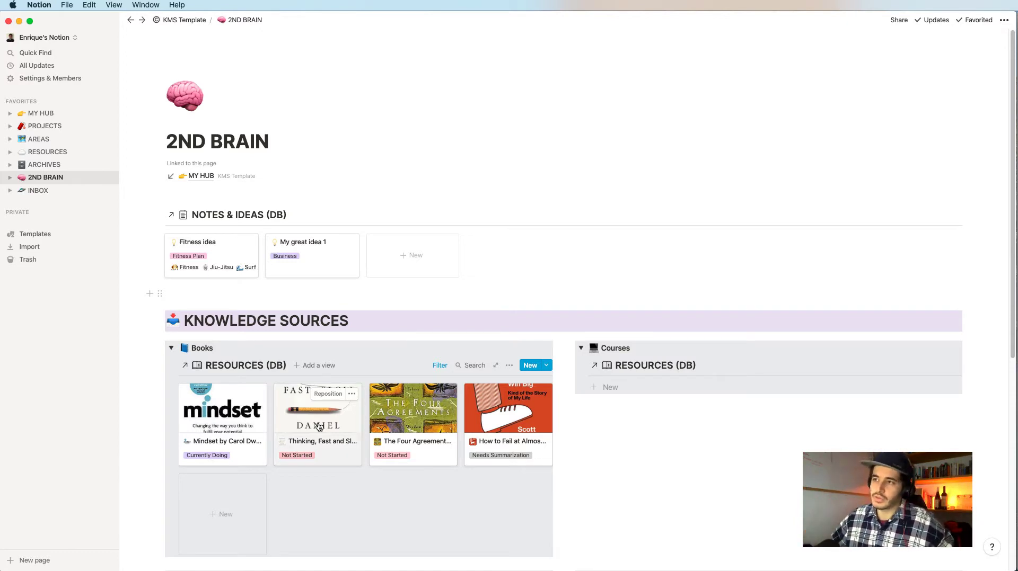
pyautogui.click(319, 427)
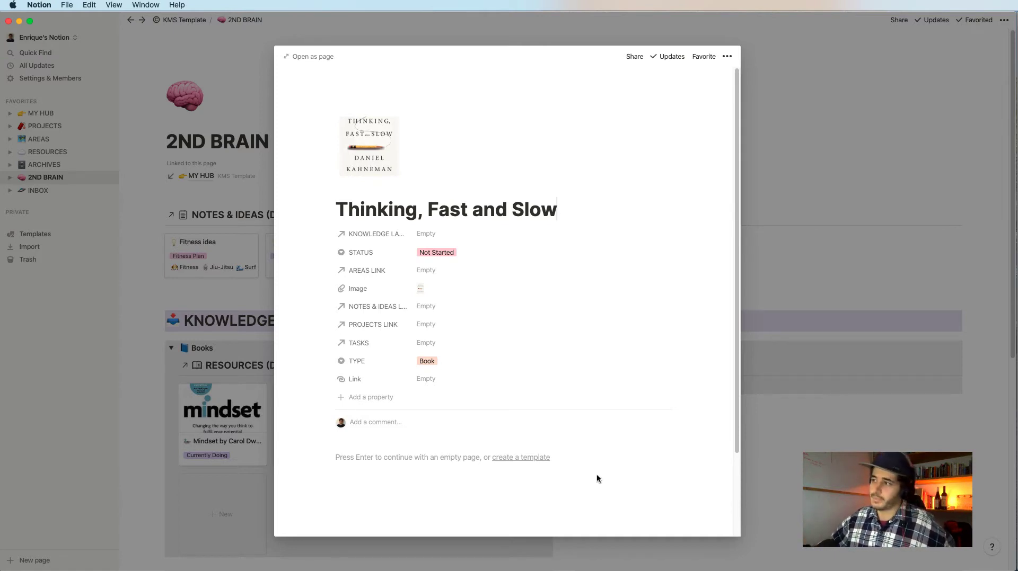
pyautogui.click(845, 408)
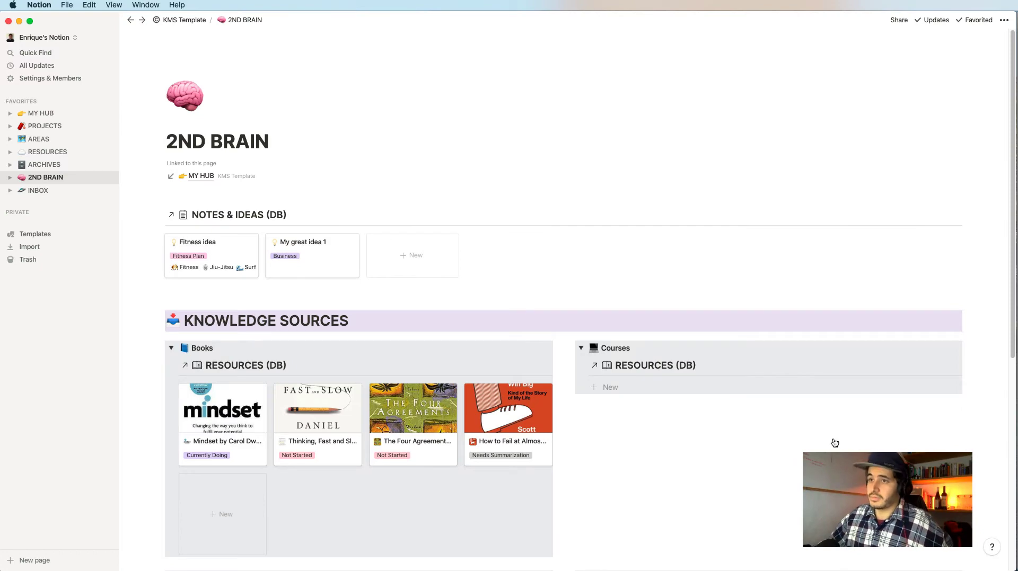
# - Switch to Chrome and show the Medium article "Don't just ship it: Why we worked on a new idea for 3 years" in a wider window
pyautogui.press('super+Tab')
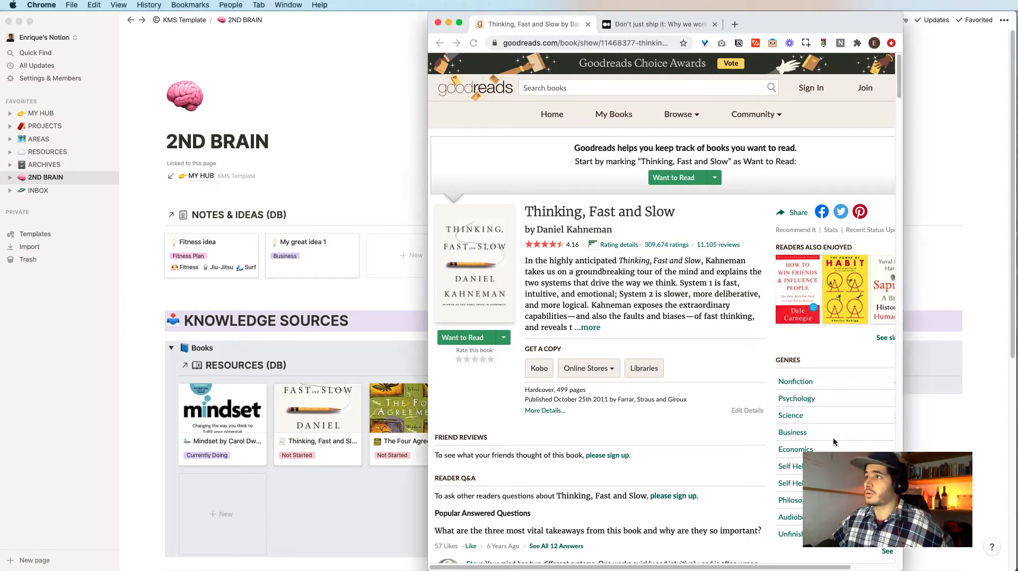
pyautogui.click(679, 24)
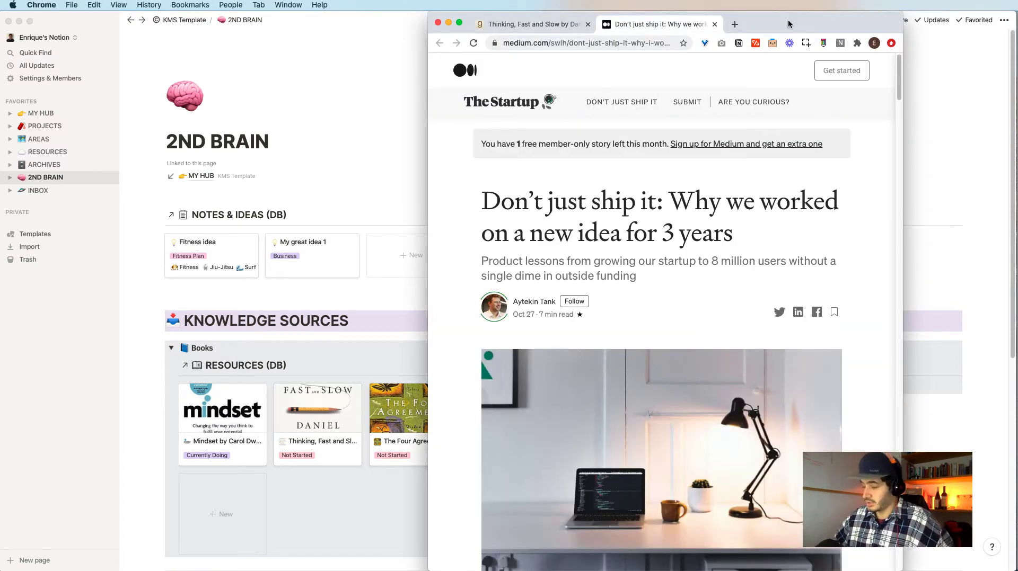
pyautogui.hotkey('ctrl', 'alt', 'e')
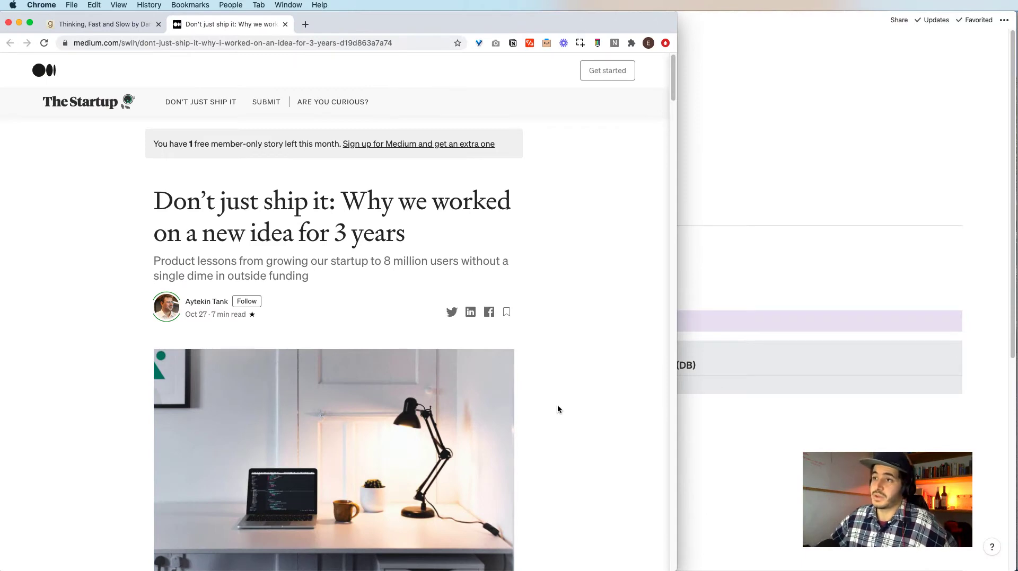
pyautogui.scroll(-7, 520, 409)
pyautogui.scroll(7, 520, 409)
pyautogui.scroll(-2, 520, 408)
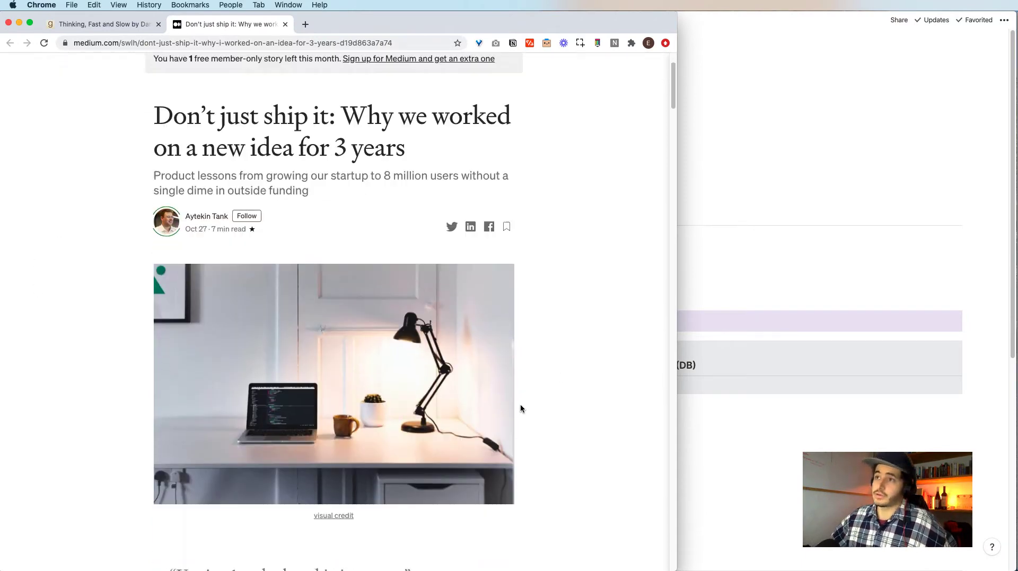
pyautogui.scroll(2, 520, 404)
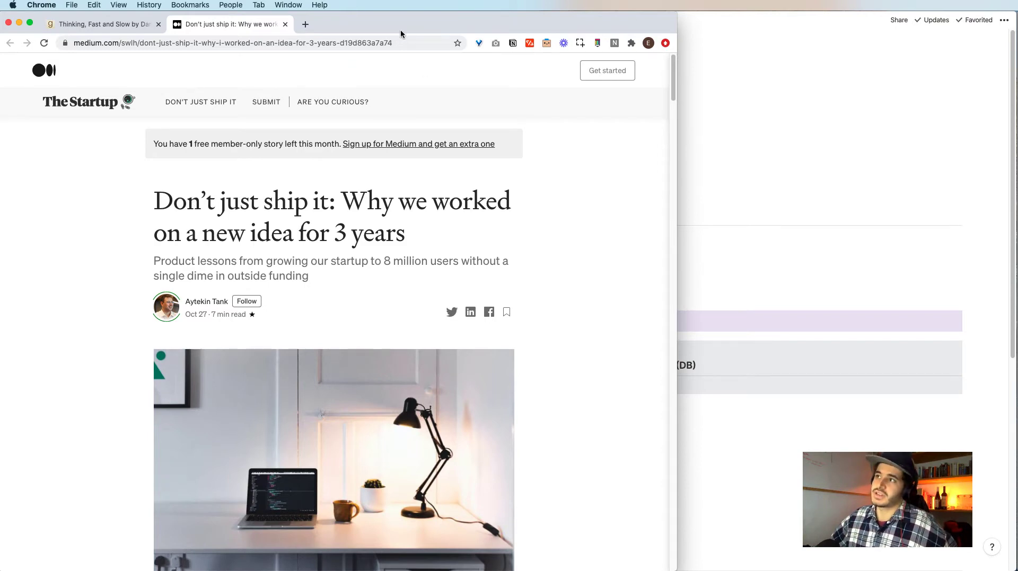
# - Start the Notion Web Clipper on the Medium article and switch its workspace from EIA to the personal one
pyautogui.click(515, 44)
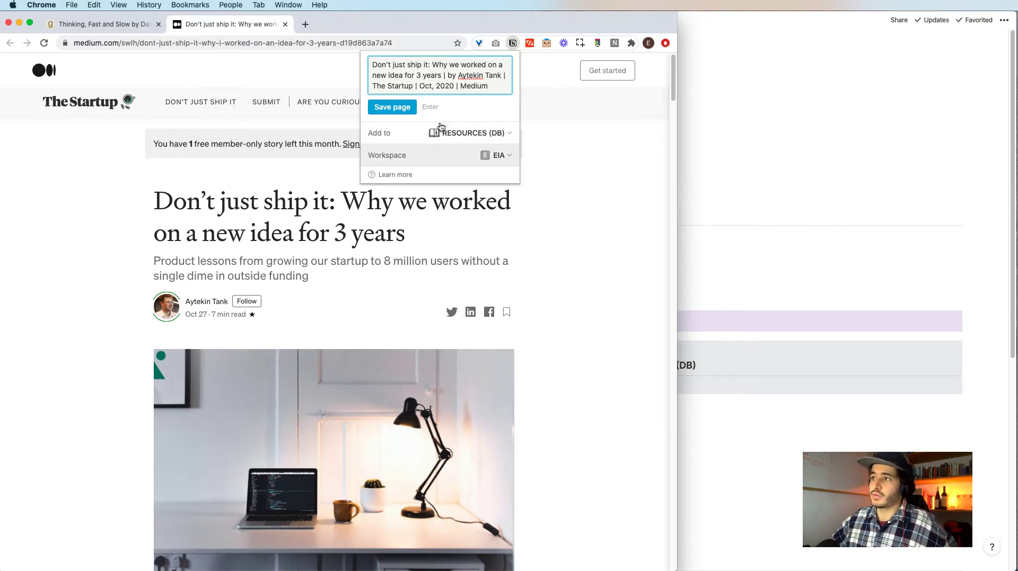
pyautogui.click(494, 156)
pyautogui.click(438, 126)
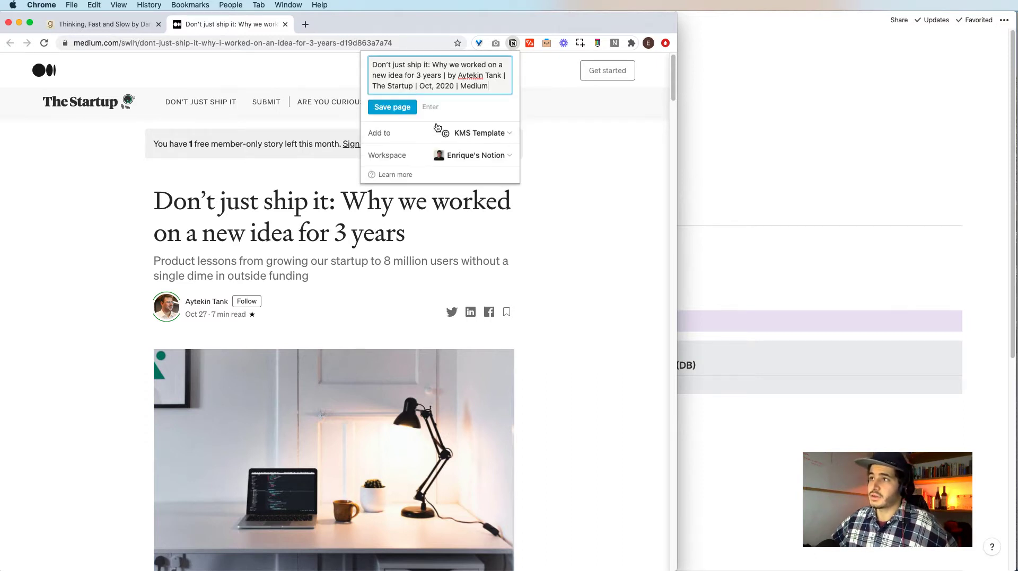
# - Find "resources" among the clipper's destinations, choose RESOURCES (DB) and save the article page there
pyautogui.click(484, 133)
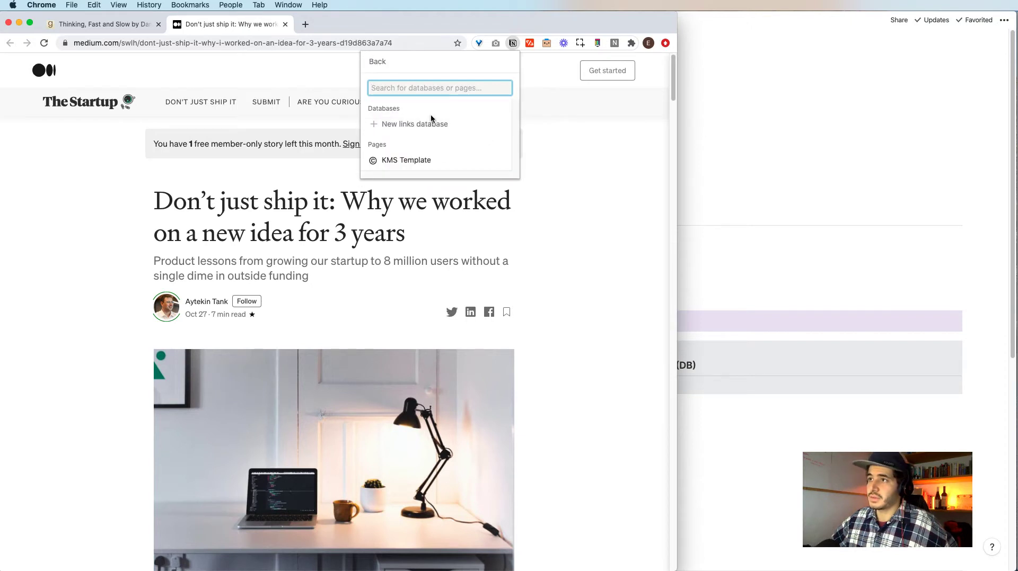
pyautogui.write('r')
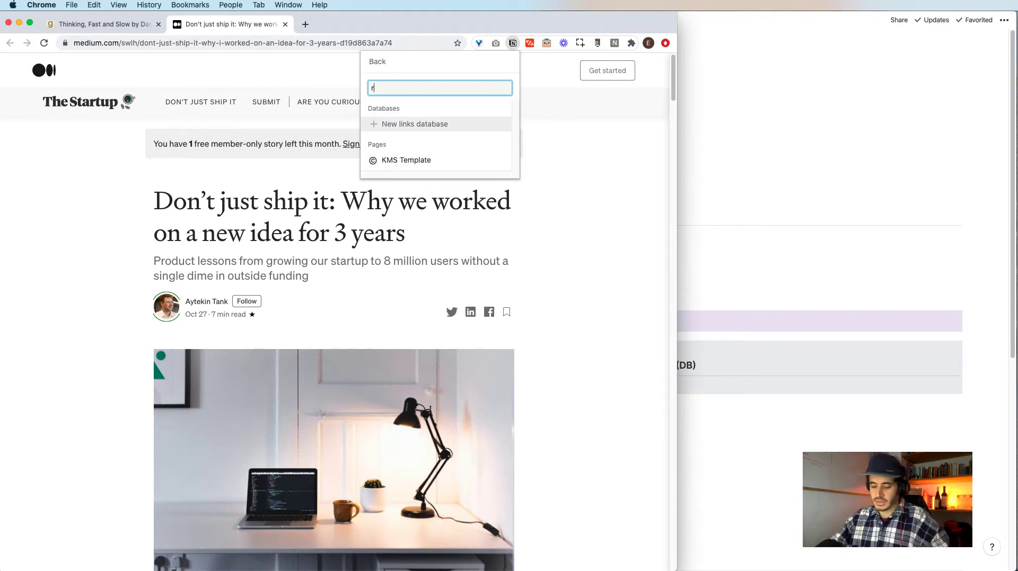
pyautogui.write('esources')
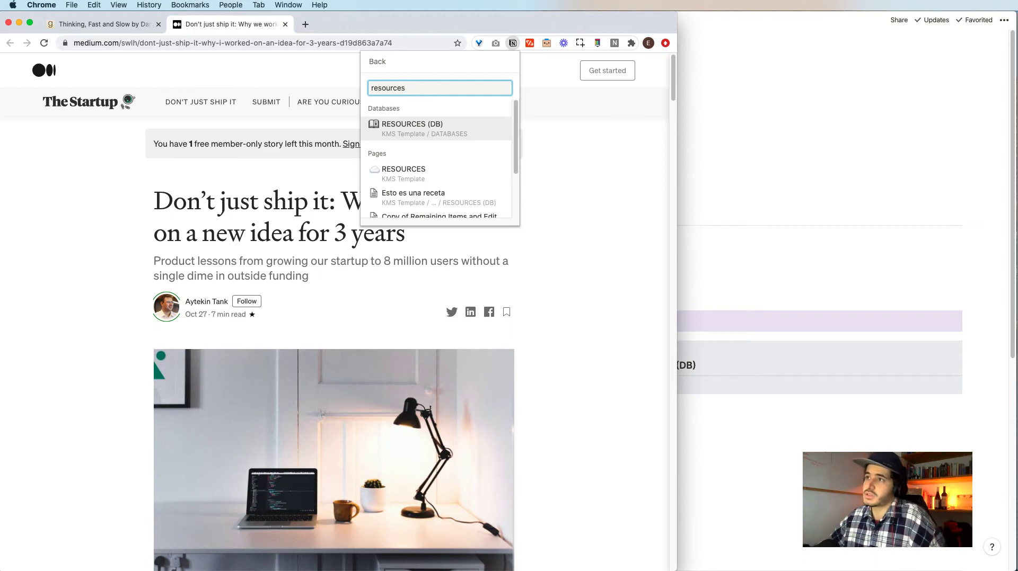
pyautogui.click(445, 132)
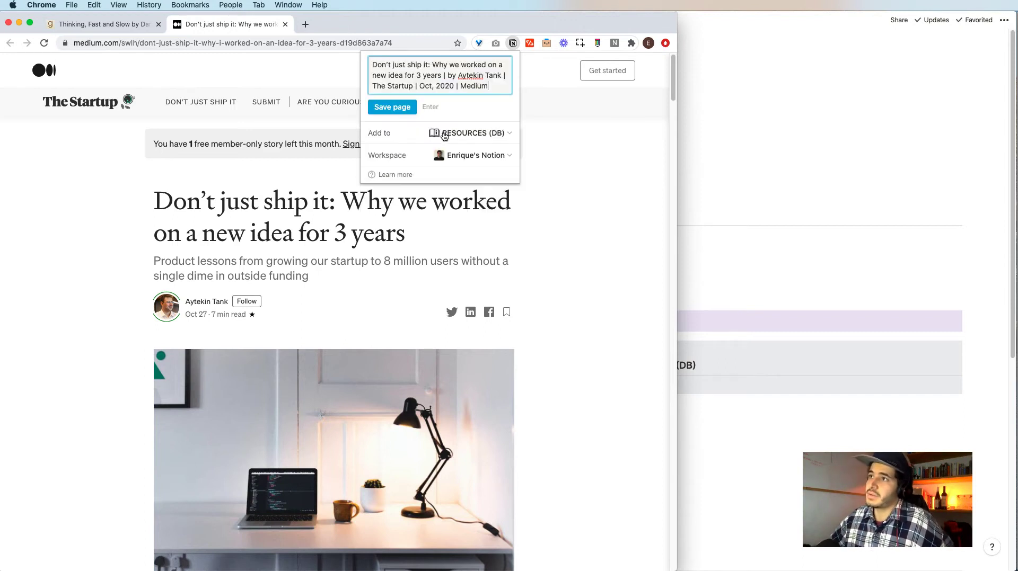
pyautogui.click(390, 107)
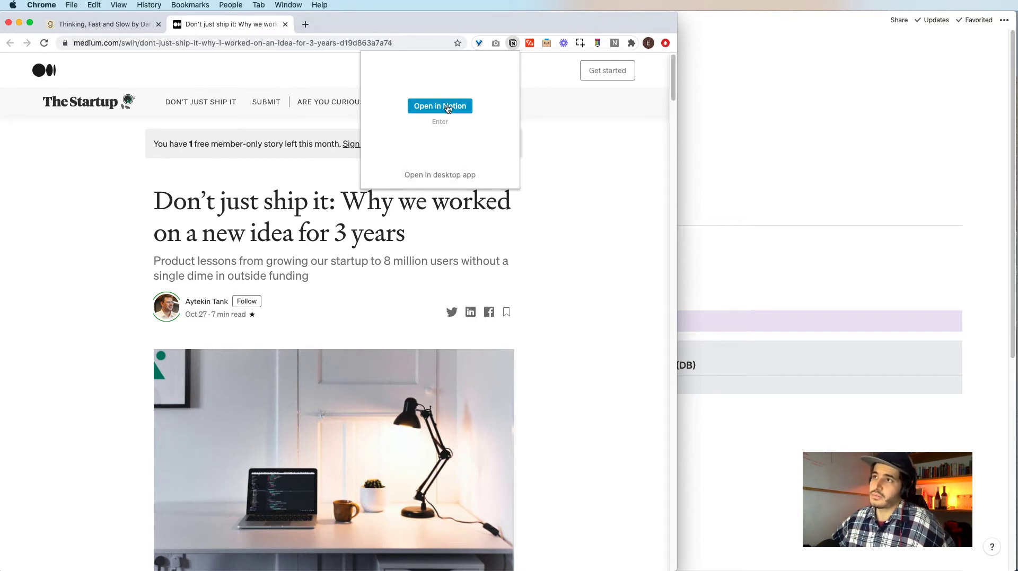
# - Switch to Notion and open the clipped "Don't just ship it" entry from the RESOURCES page
pyautogui.click(447, 107)
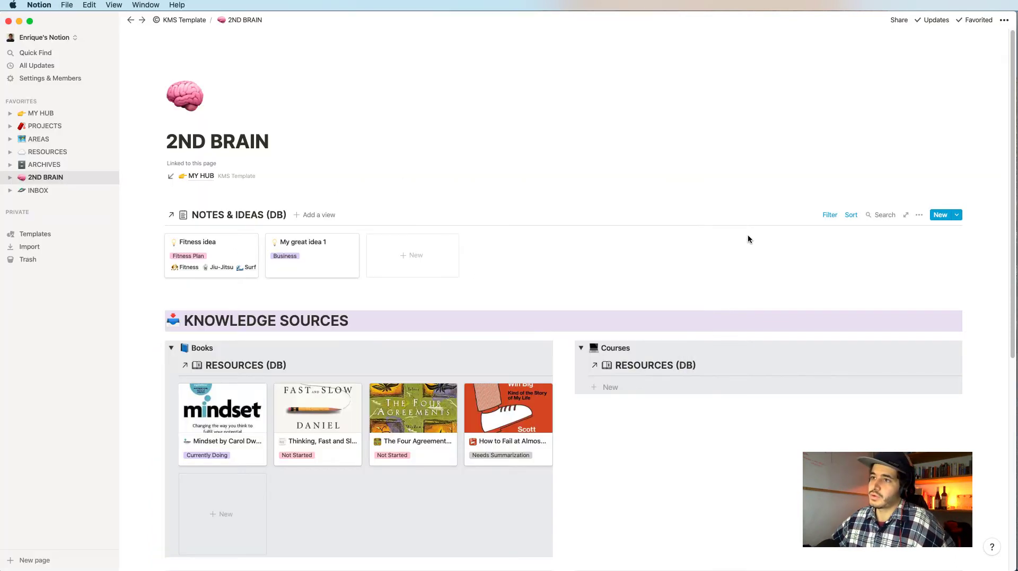
pyautogui.click(60, 153)
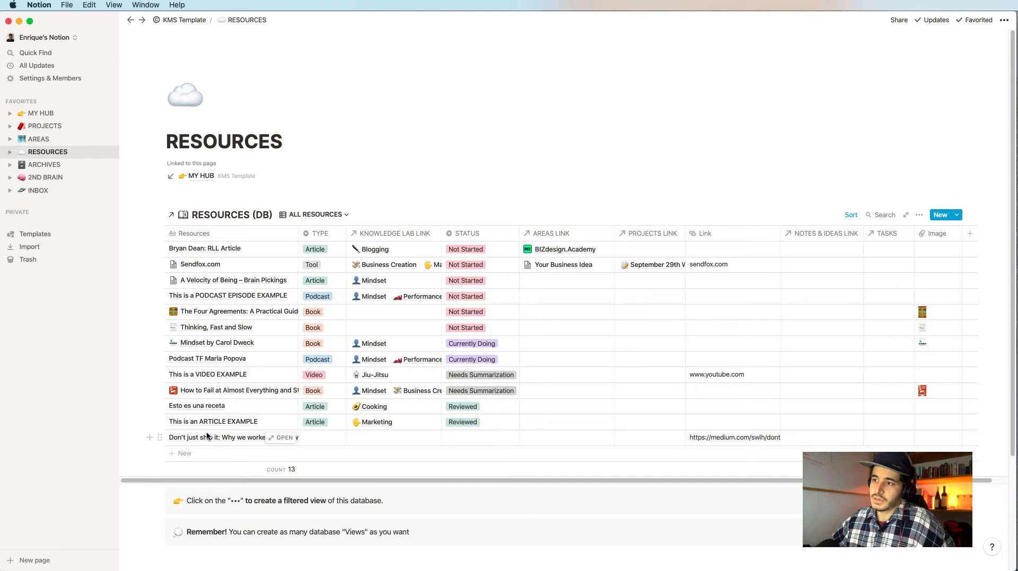
pyautogui.click(283, 438)
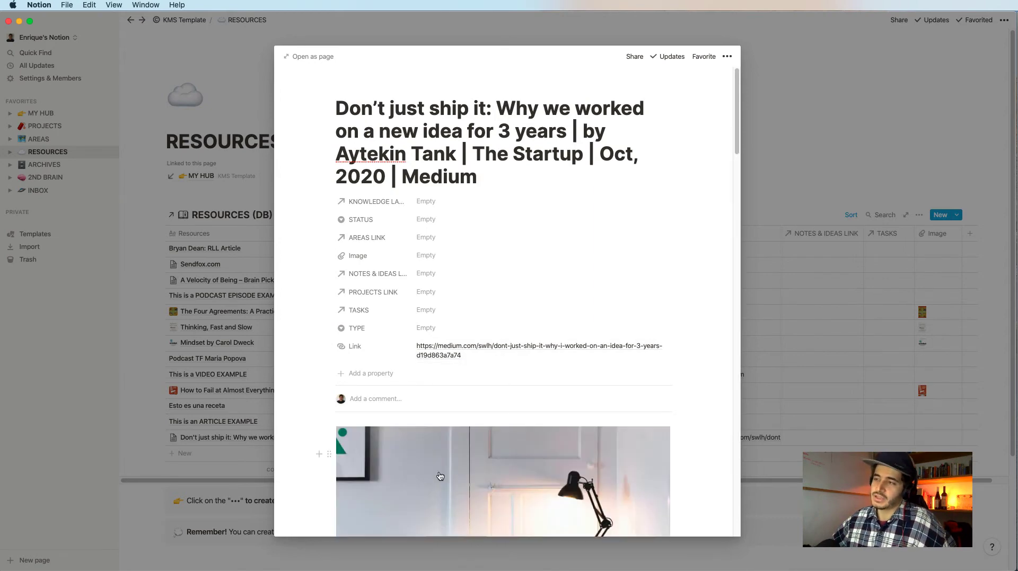
# - Examine the full text that was clipped into the "Don't just ship it" entry
pyautogui.scroll(-2, 439, 473)
pyautogui.scroll(-10, 439, 476)
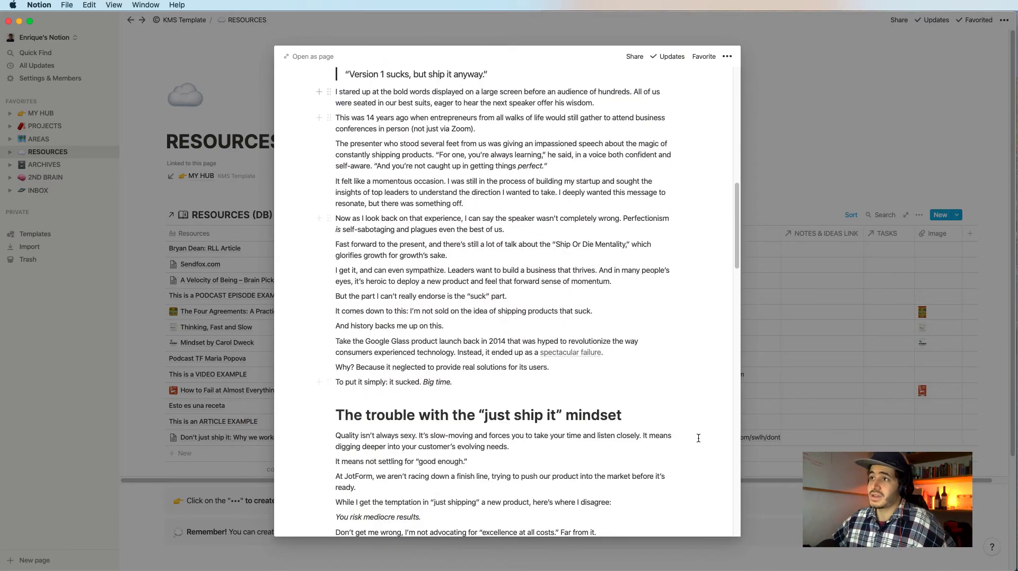
pyautogui.scroll(-15, 698, 439)
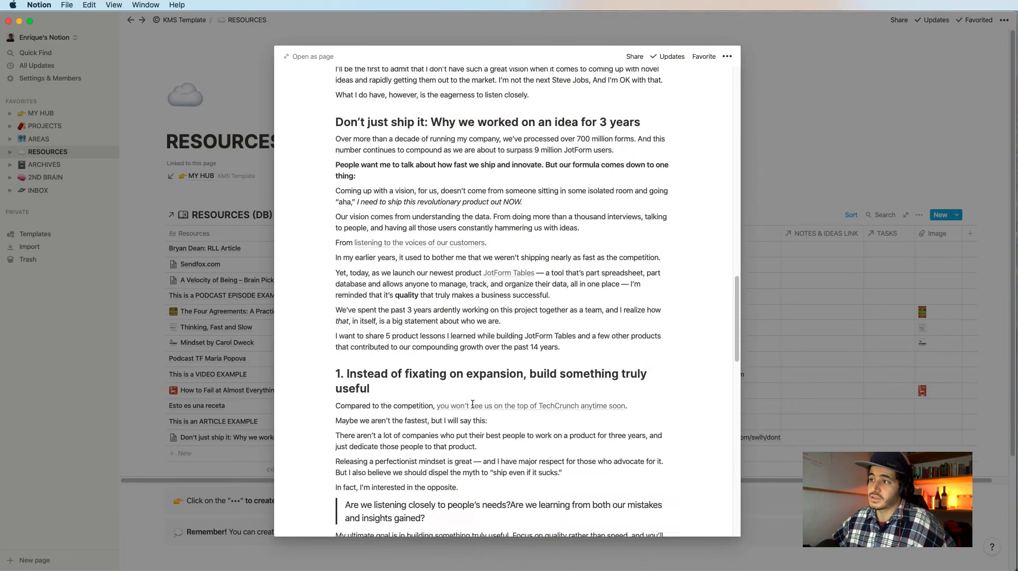
pyautogui.scroll(-8, 473, 404)
pyautogui.scroll(20, 473, 404)
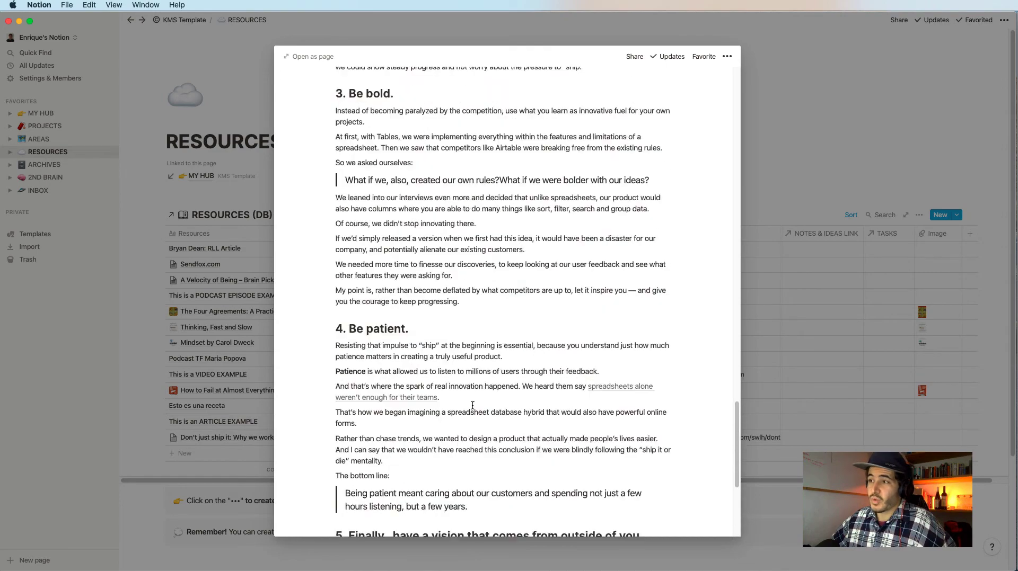
pyautogui.scroll(15, 472, 404)
pyautogui.scroll(-5, 473, 405)
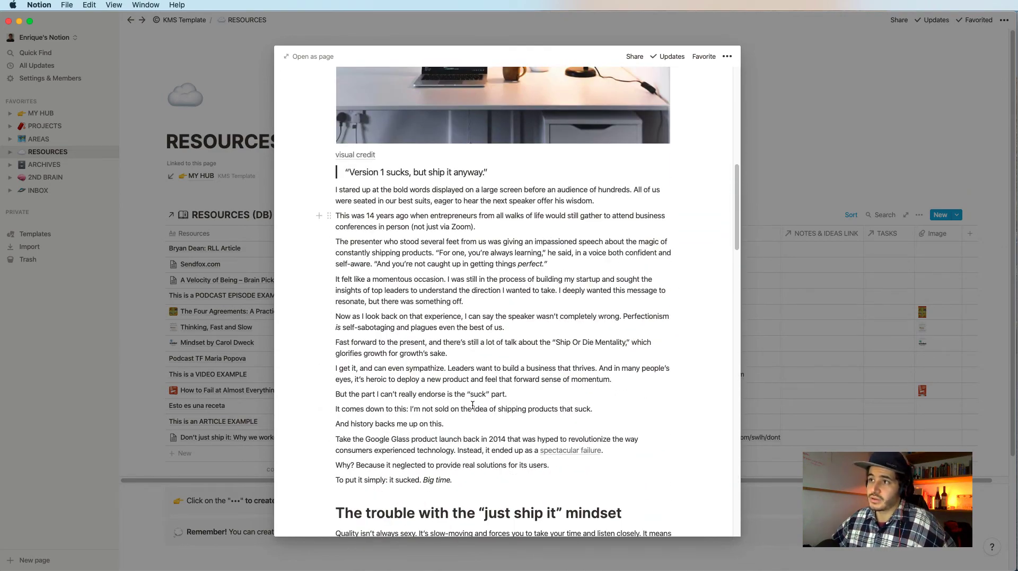
# - Make the paragraph starting "This was 14 years ago when entrepreneurs" bold
pyautogui.moveTo(337, 213); pyautogui.dragTo(476, 228)
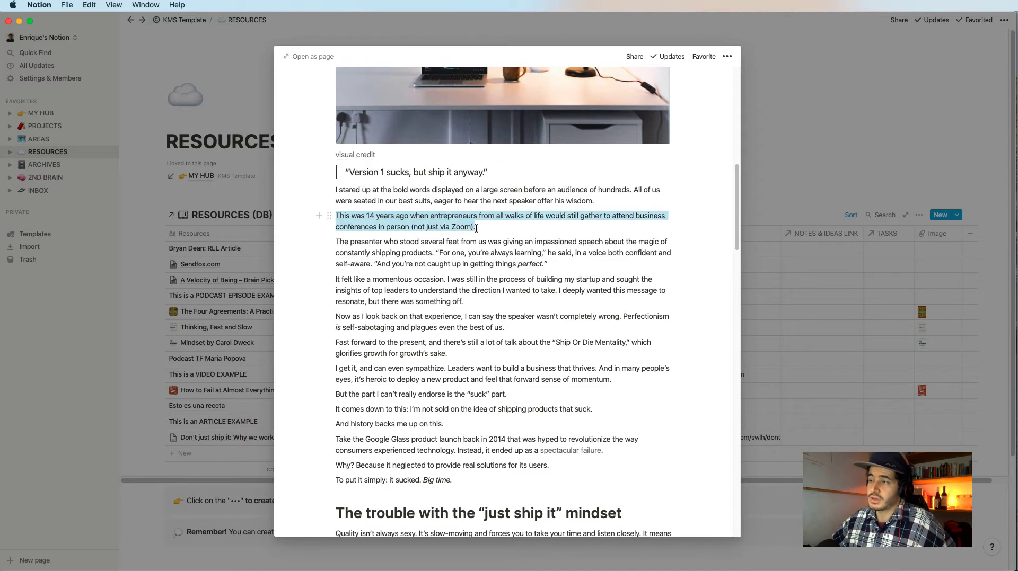
pyautogui.press('super+b')
pyautogui.click(466, 279)
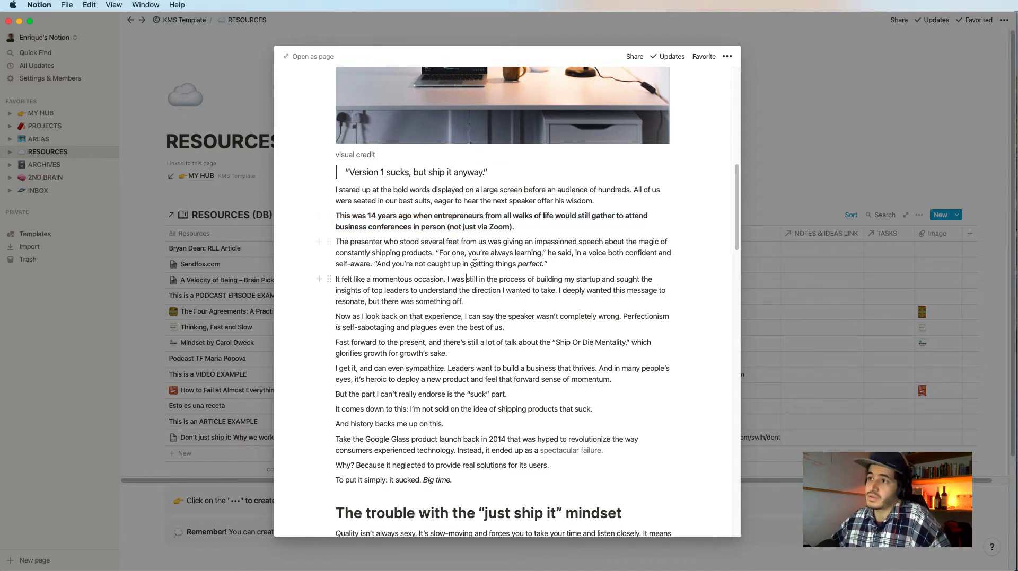
pyautogui.moveTo(389, 242); pyautogui.dragTo(474, 264)
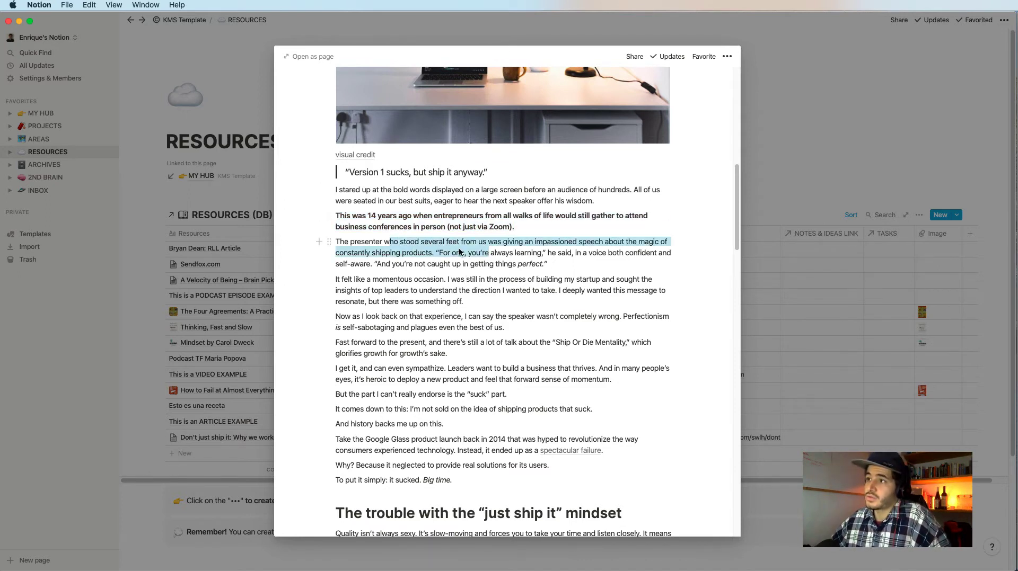
pyautogui.rightClick(459, 249)
pyautogui.click(457, 238)
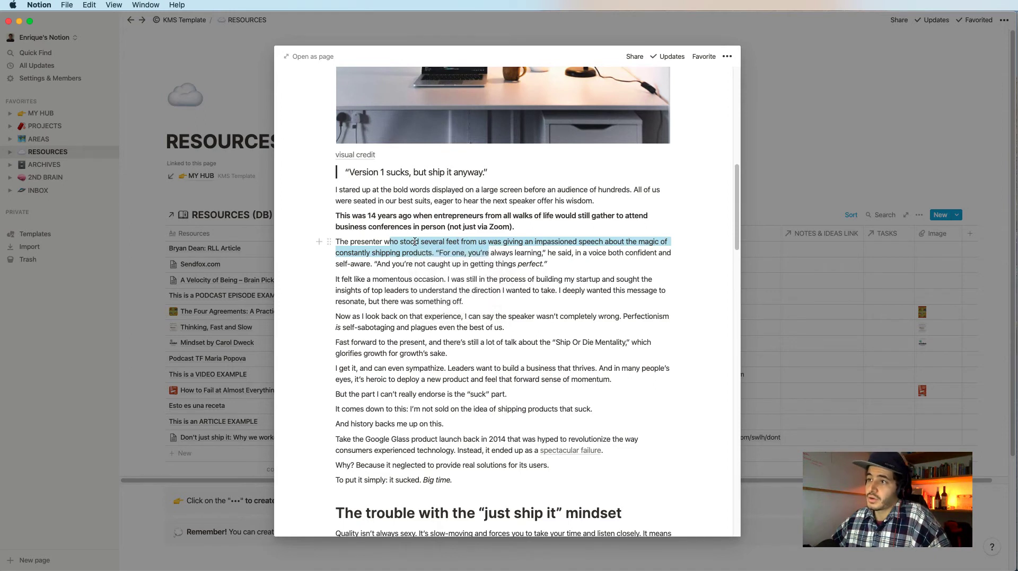
pyautogui.click(384, 241)
# - Give the beginning of the paragraph "The presenter who stood" a yellow background
pyautogui.moveTo(337, 243); pyautogui.dragTo(409, 242)
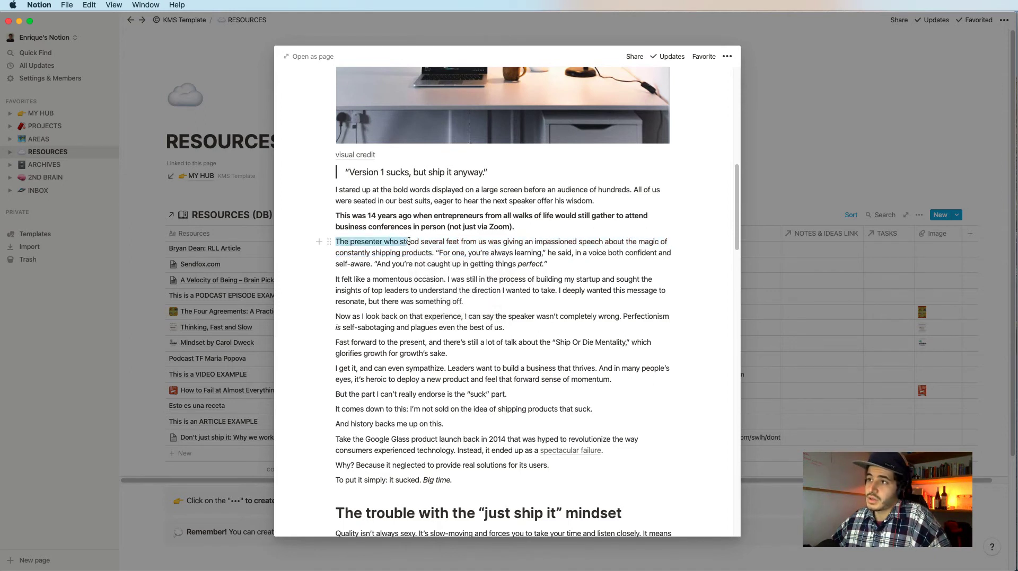
pyautogui.click(507, 224)
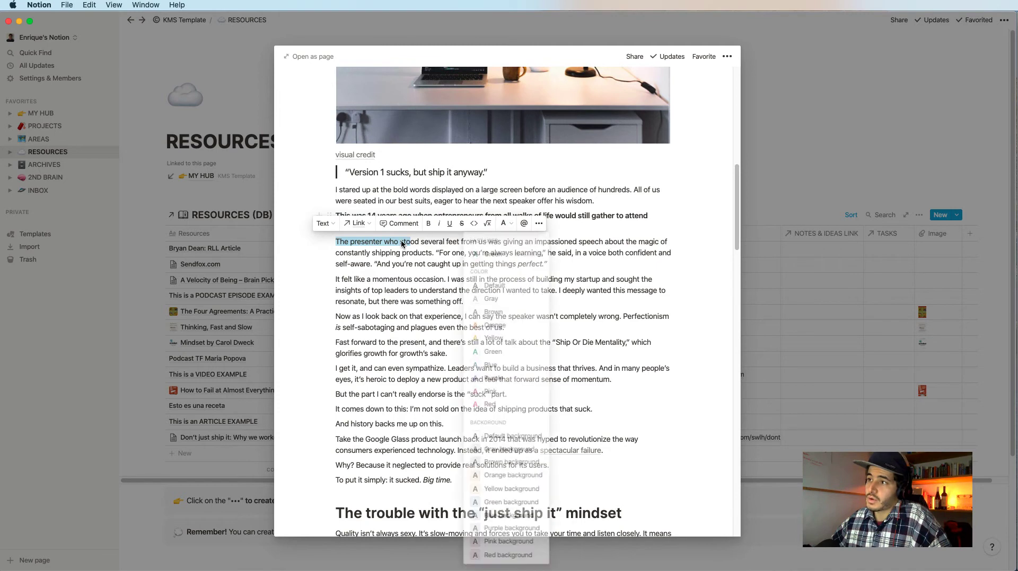
pyautogui.click(511, 491)
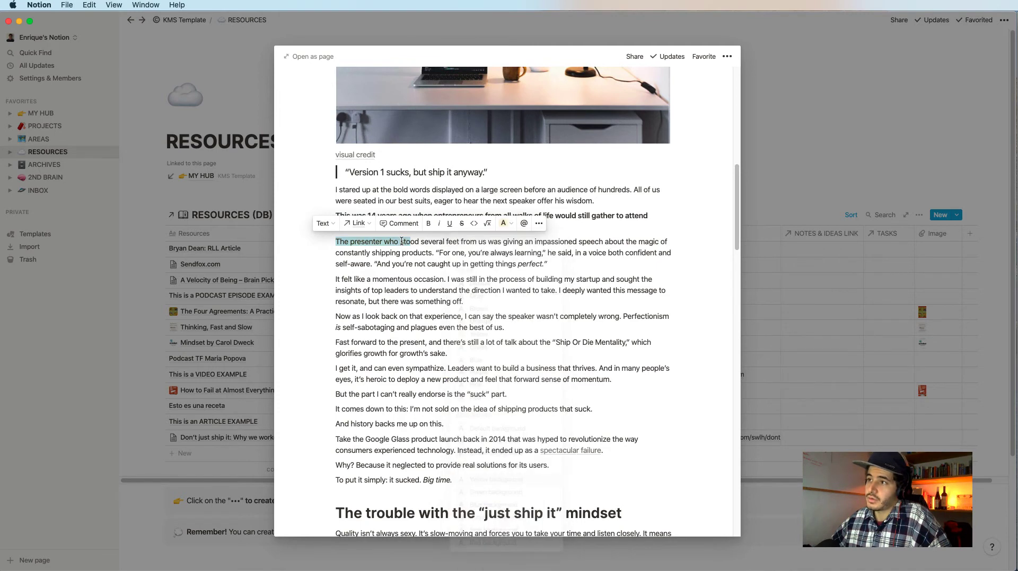
pyautogui.click(402, 242)
# - Bold the quote starting "For one, you're always learning" and apply the yellow background from "to understand the direction" through "but there was"
pyautogui.moveTo(436, 253); pyautogui.dragTo(548, 264)
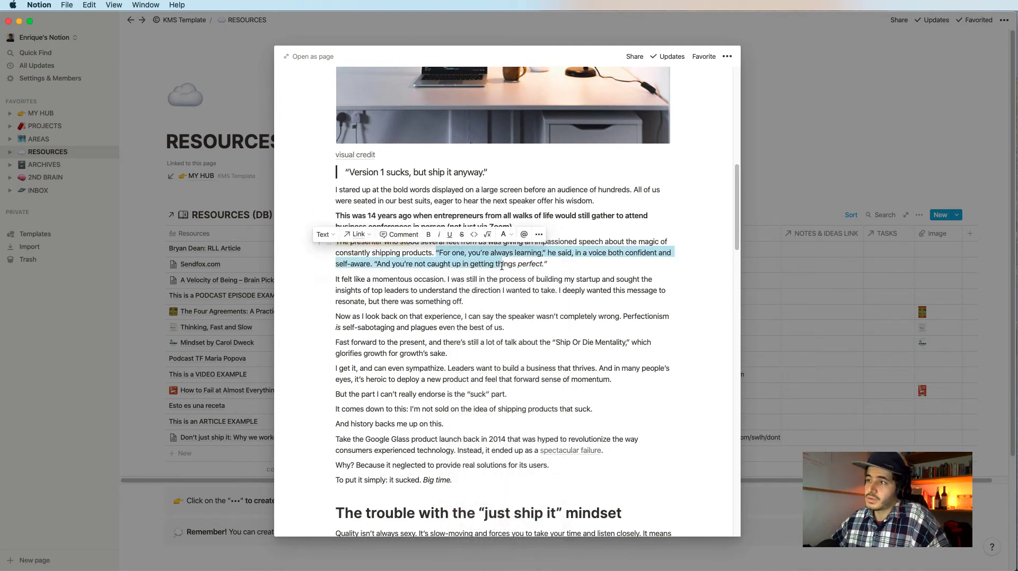
pyautogui.press('super+b')
pyautogui.moveTo(409, 290); pyautogui.dragTo(419, 302)
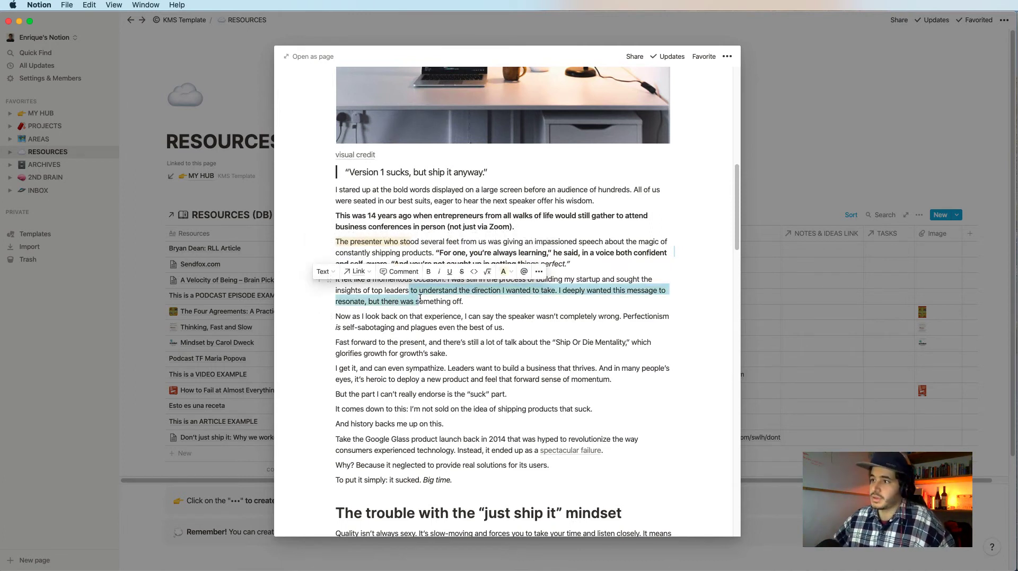
pyautogui.press('super+shift+h')
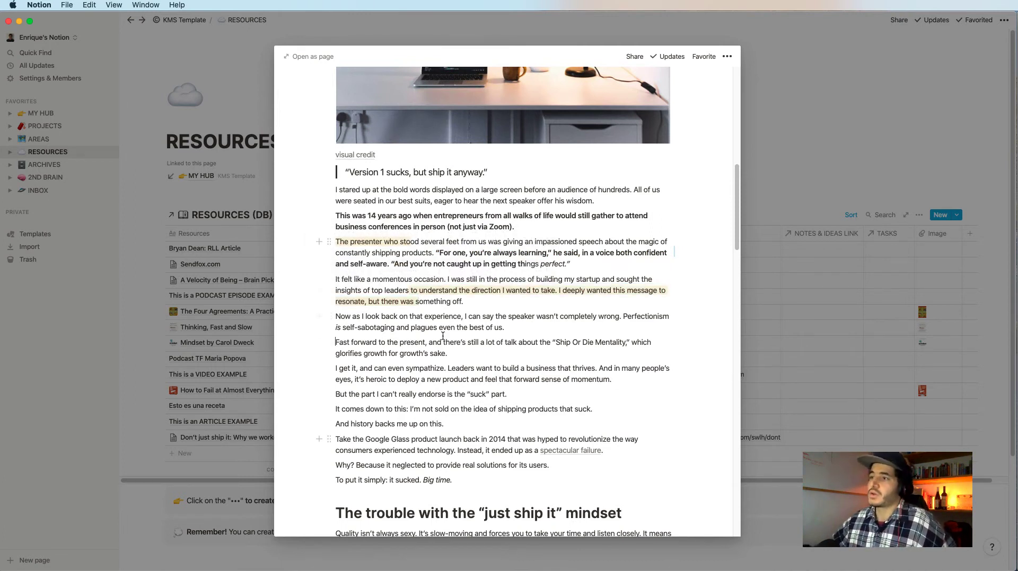
# - Set the clipped entry's TYPE property to Article
pyautogui.scroll(10, 443, 336)
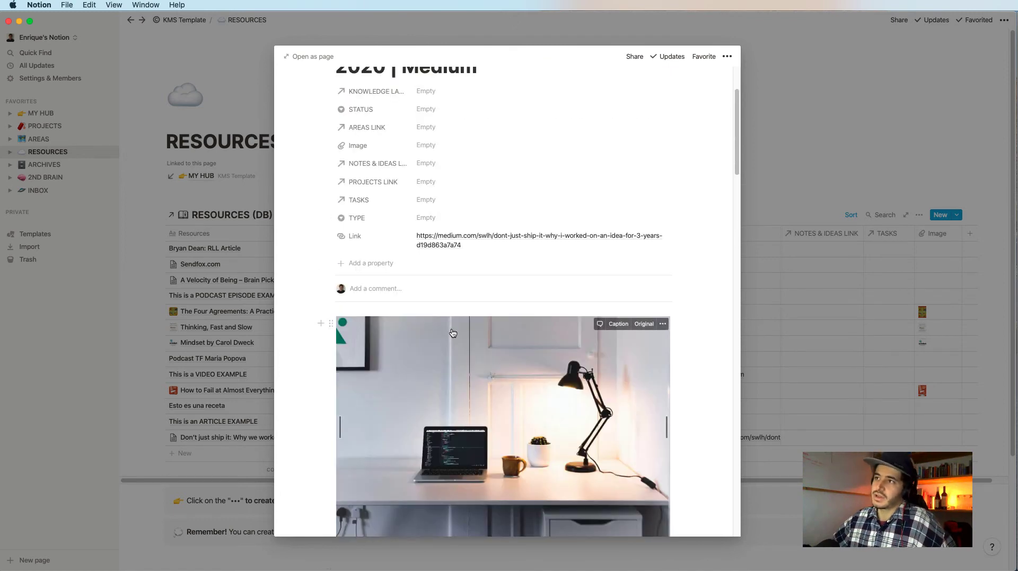
pyautogui.scroll(3, 453, 332)
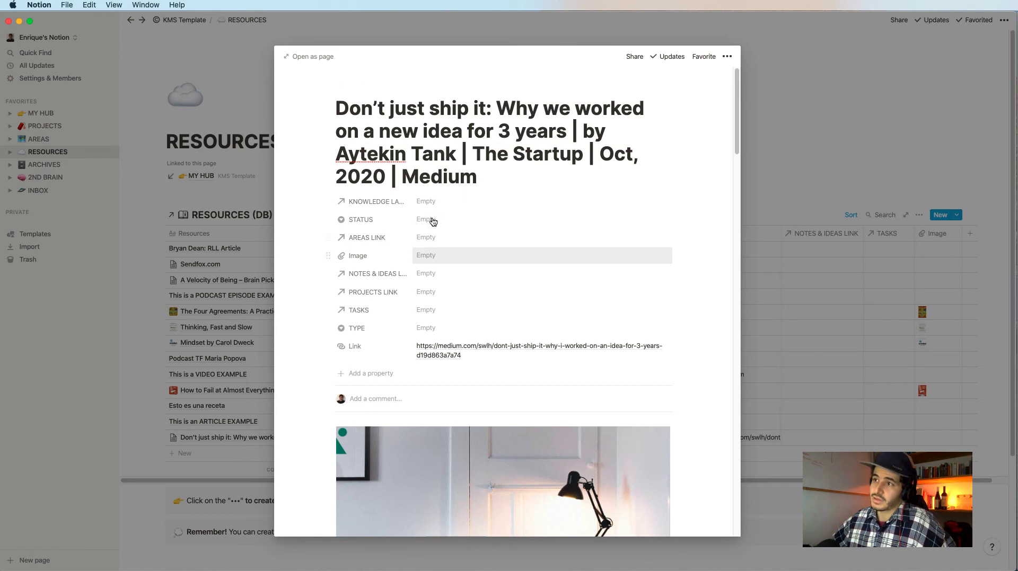
pyautogui.click(420, 333)
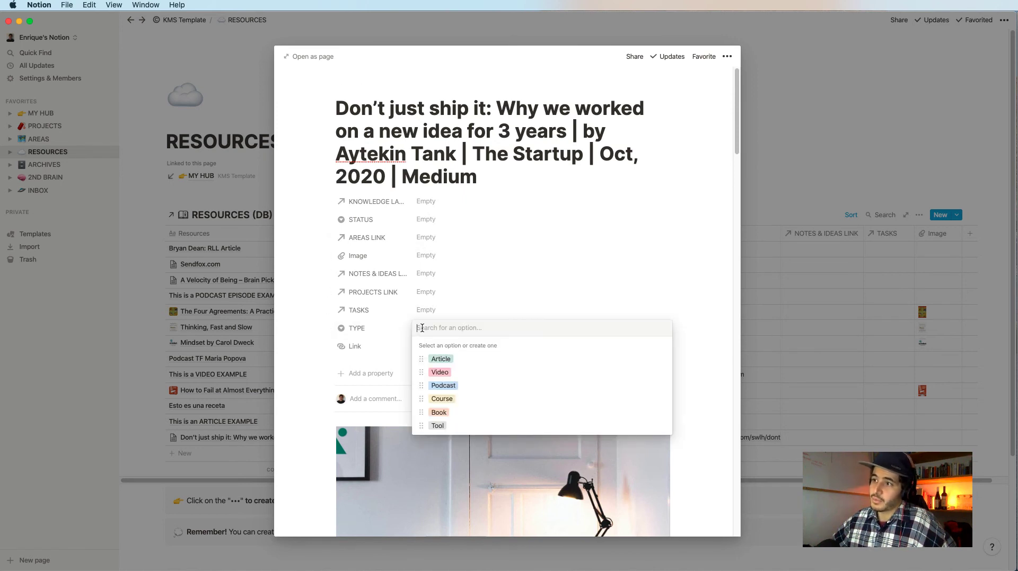
pyautogui.click(453, 361)
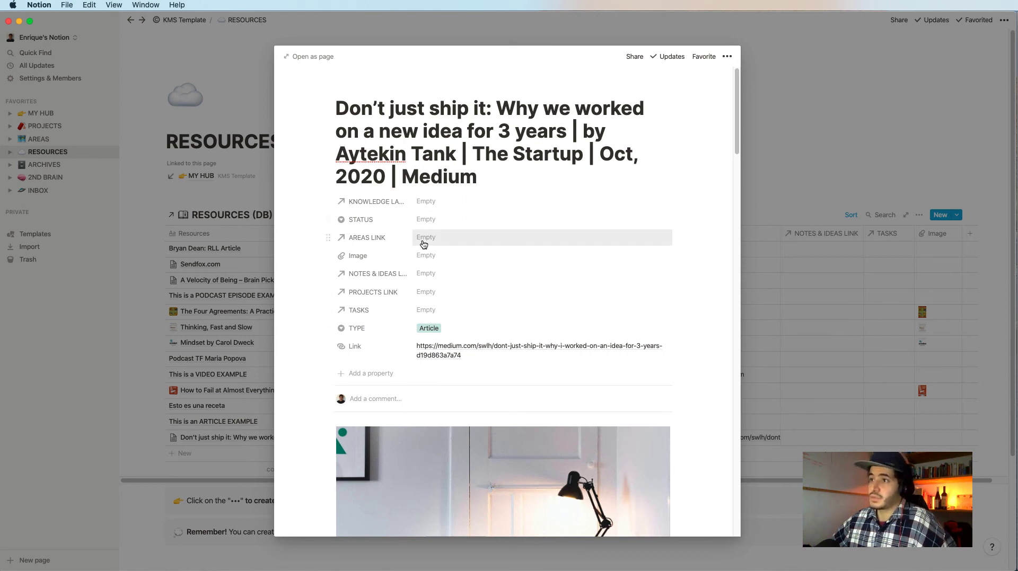
# - Link the entry to the project "RLL: BlogPost: 10" and set its STATUS to Needs Summarization
pyautogui.press('Down')
pyautogui.press('Down')
pyautogui.press('Return')
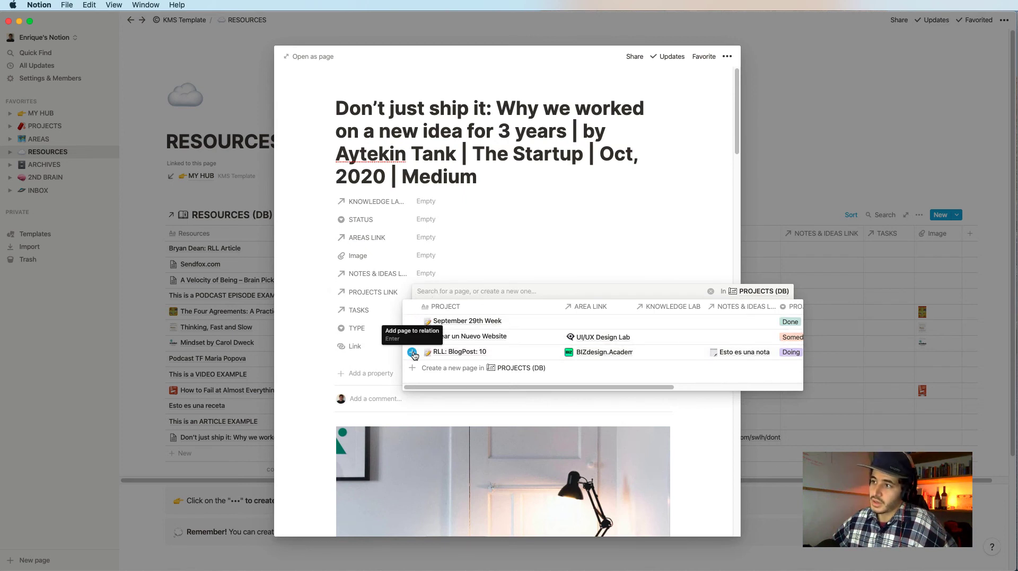
pyautogui.click(413, 353)
pyautogui.click(478, 278)
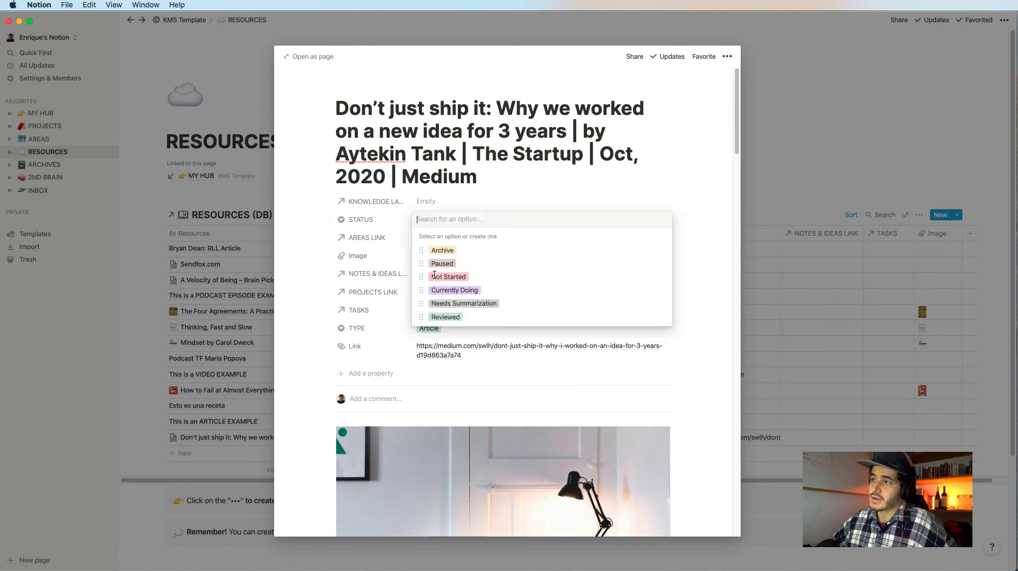
pyautogui.click(432, 219)
pyautogui.click(456, 304)
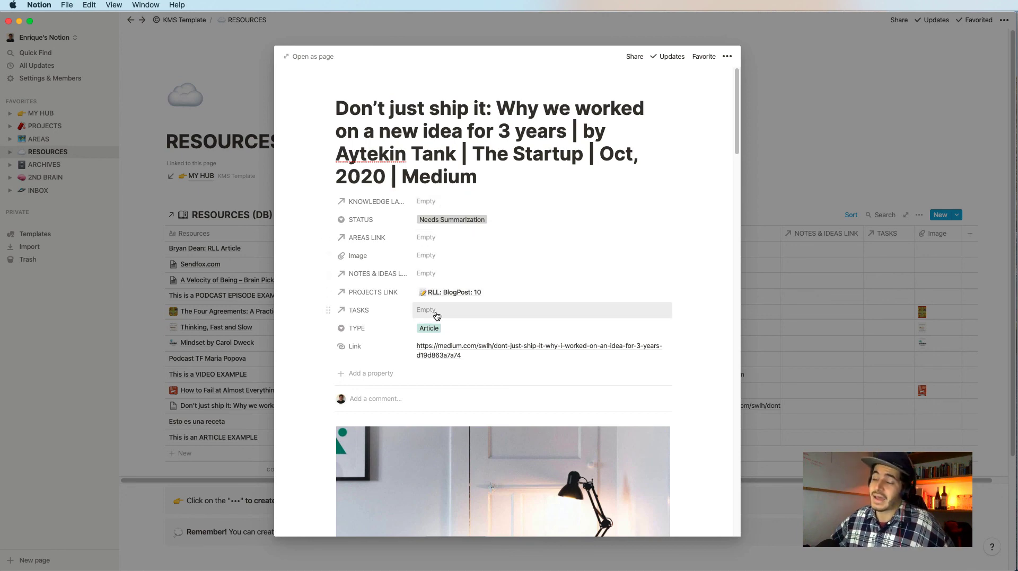
# - Look over the bolded and highlighted passages of the article, and close the entry
pyautogui.scroll(-1, 437, 319)
pyautogui.scroll(-15, 436, 319)
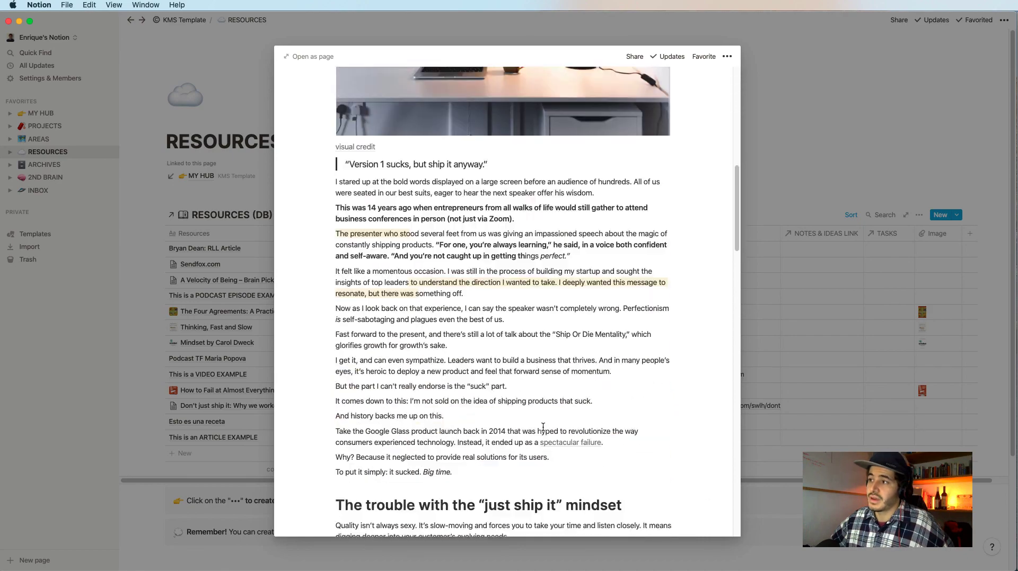
pyautogui.scroll(15, 542, 425)
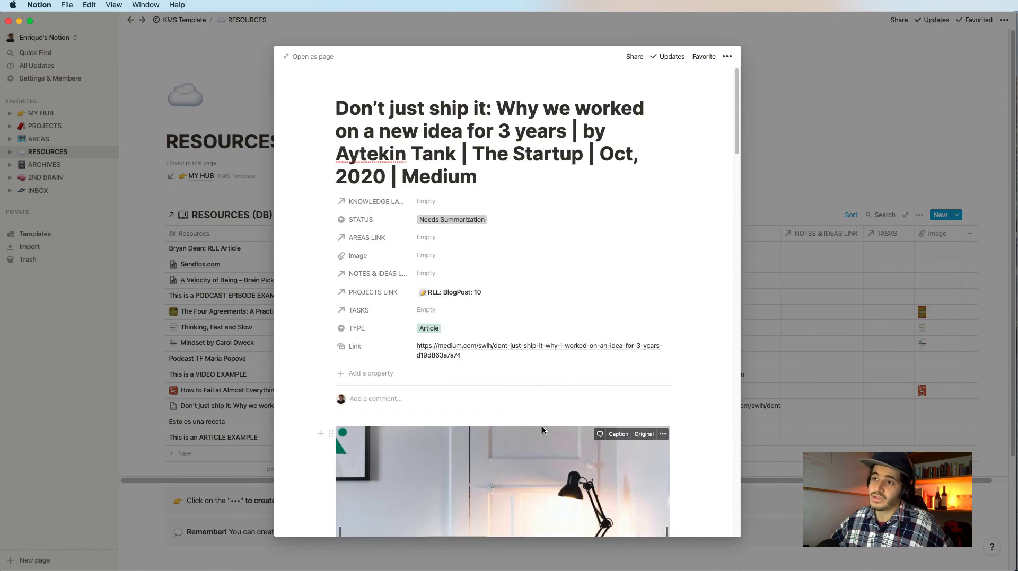
pyautogui.click(196, 308)
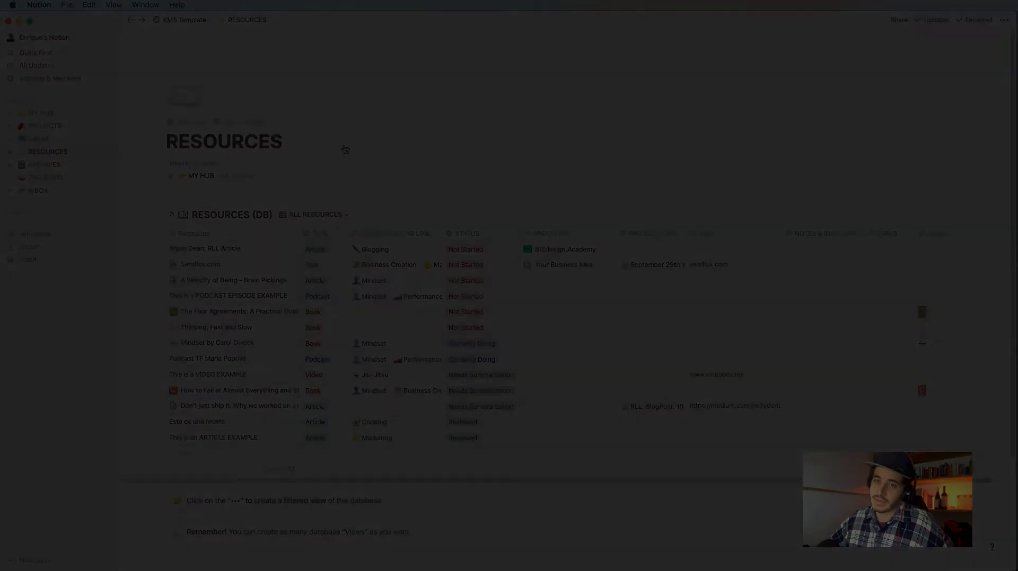